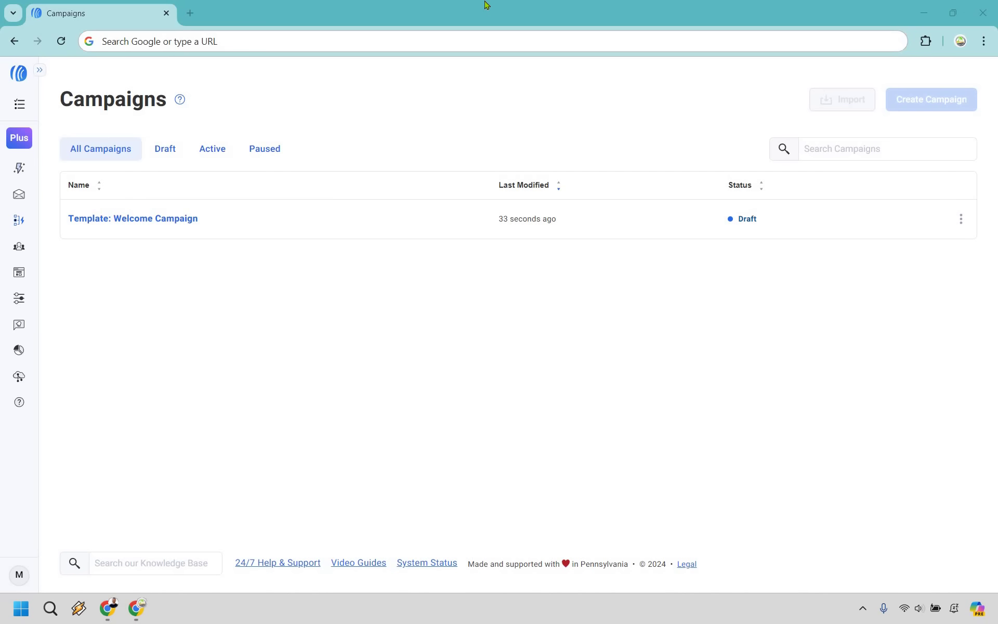
# Expand the sidebar navigation to begin heading to Automations > Campaigns.
pyautogui.click(41, 73)
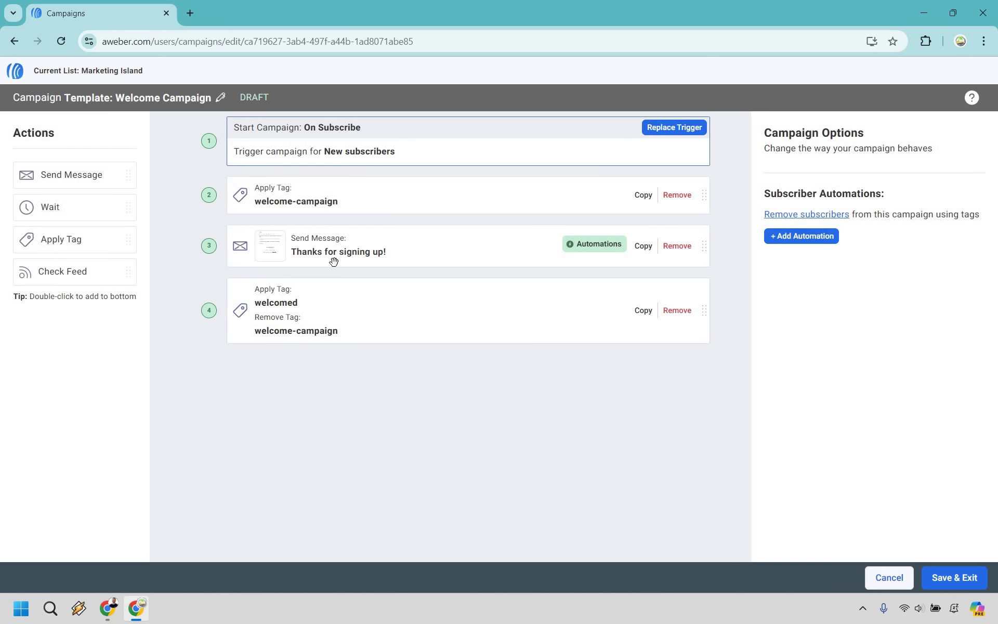
pyautogui.click(334, 156)
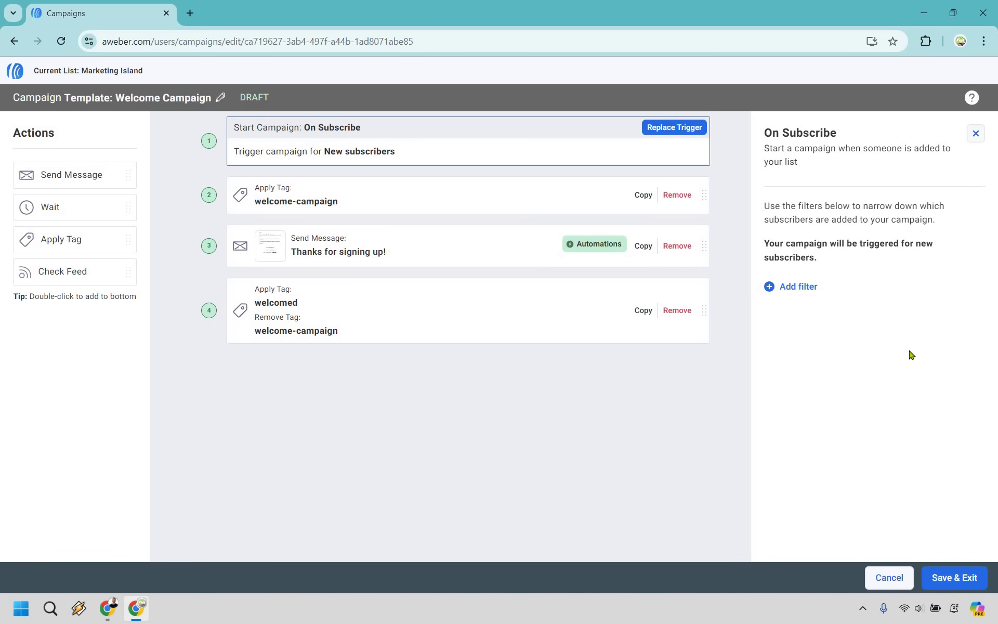
pyautogui.click(802, 287)
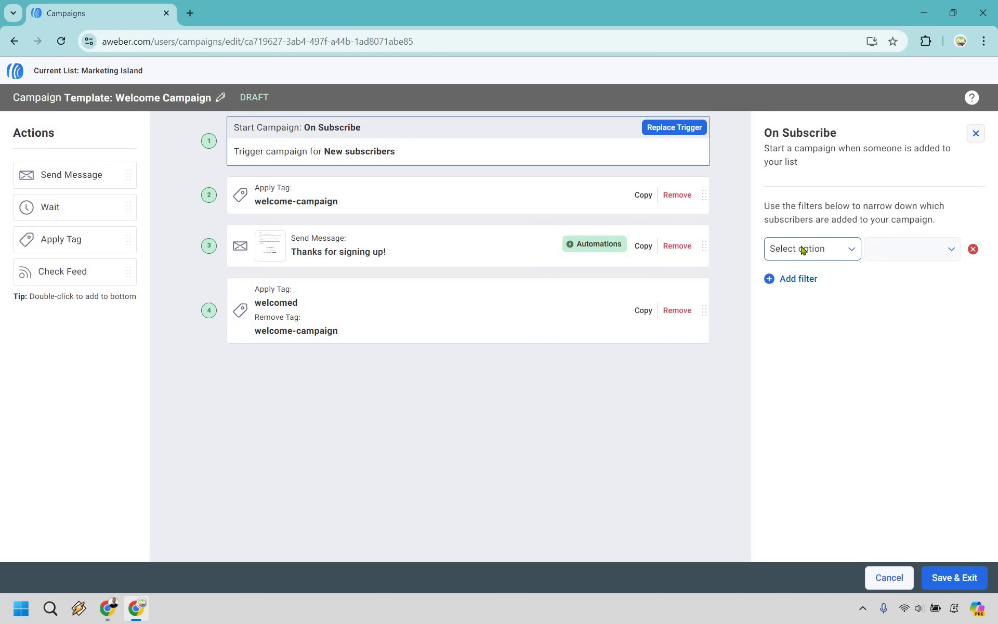
pyautogui.click(825, 252)
pyautogui.press('Down')
pyautogui.press('Down')
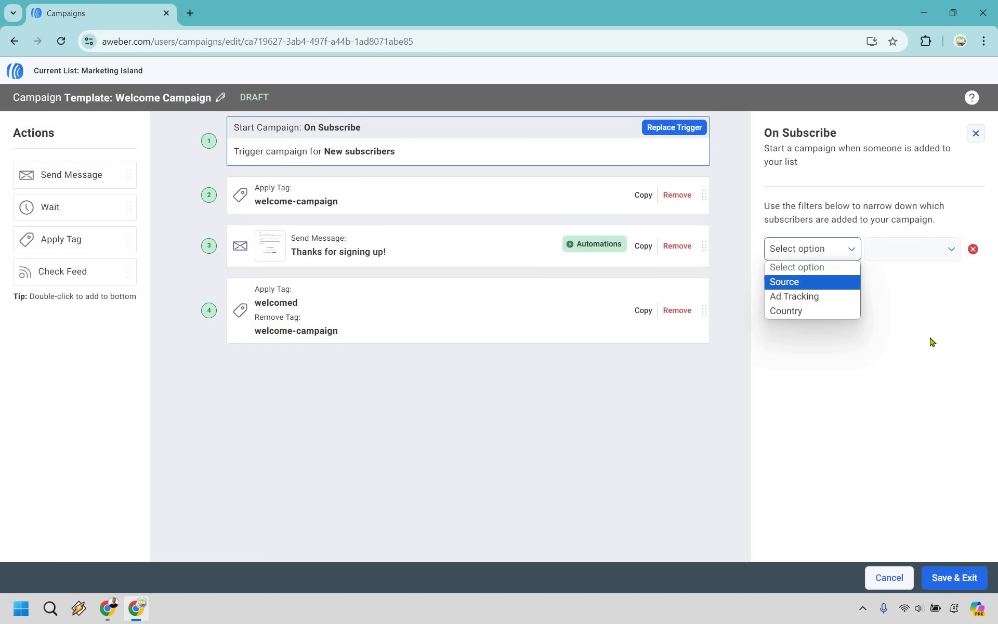
pyautogui.click(876, 324)
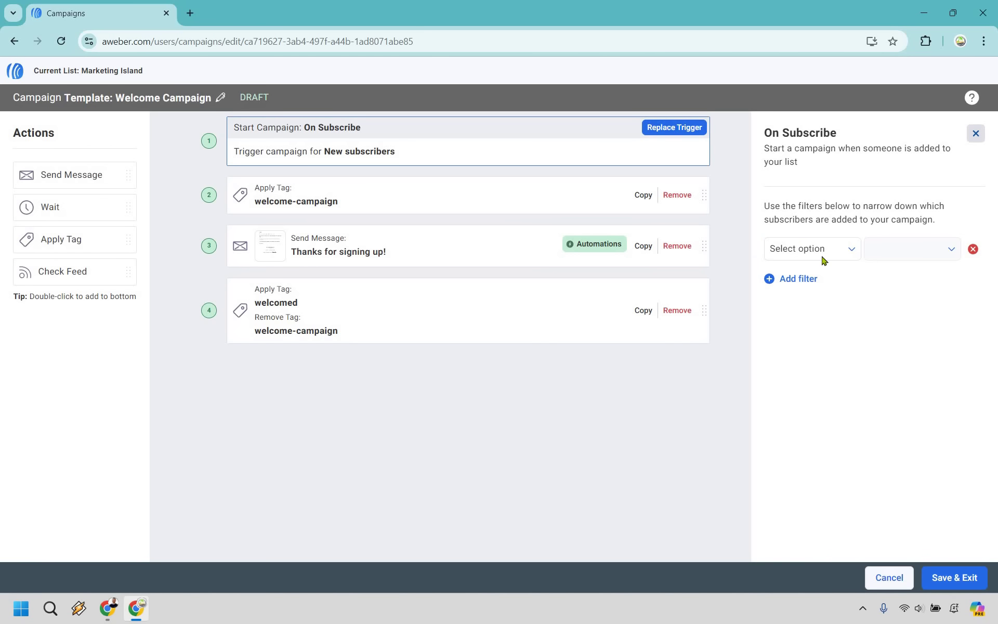
pyautogui.click(353, 106)
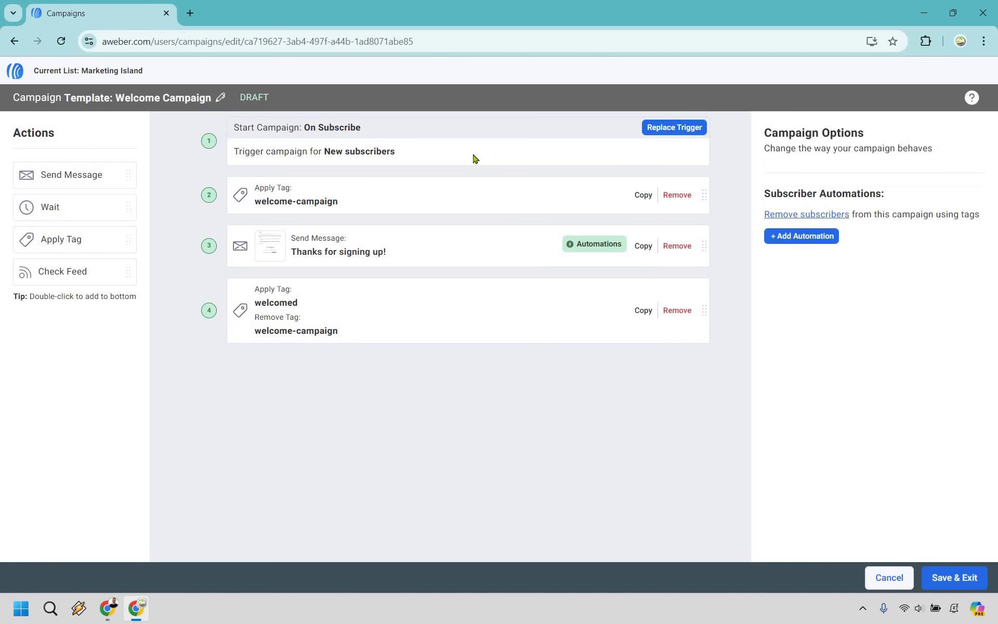
# Inspect the welcome-campaign tag step, the 'Thanks for signing up!' message step, and the final welcomed tag step.
pyautogui.click(418, 198)
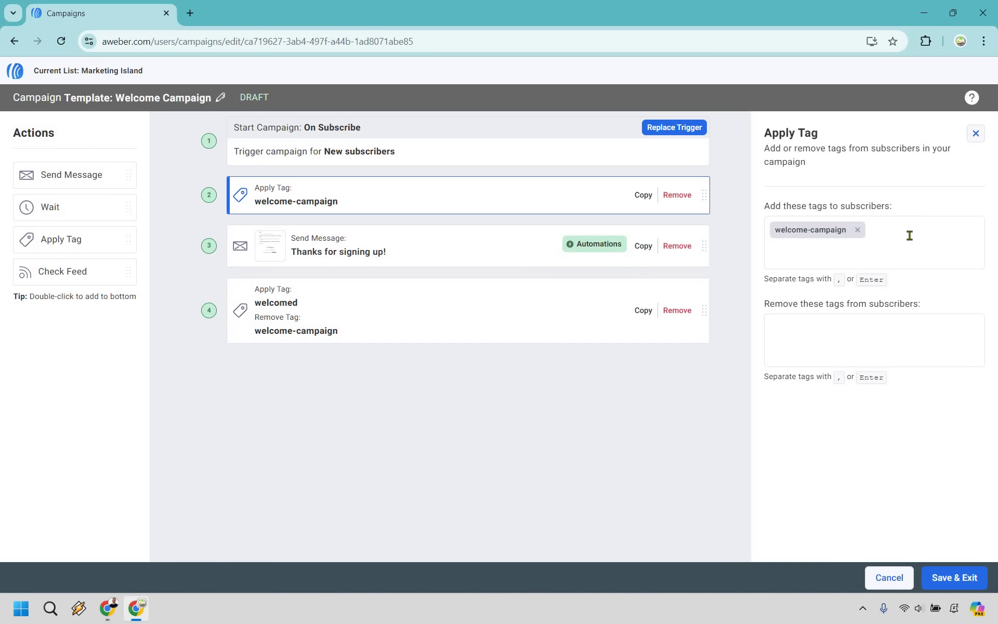
pyautogui.click(456, 245)
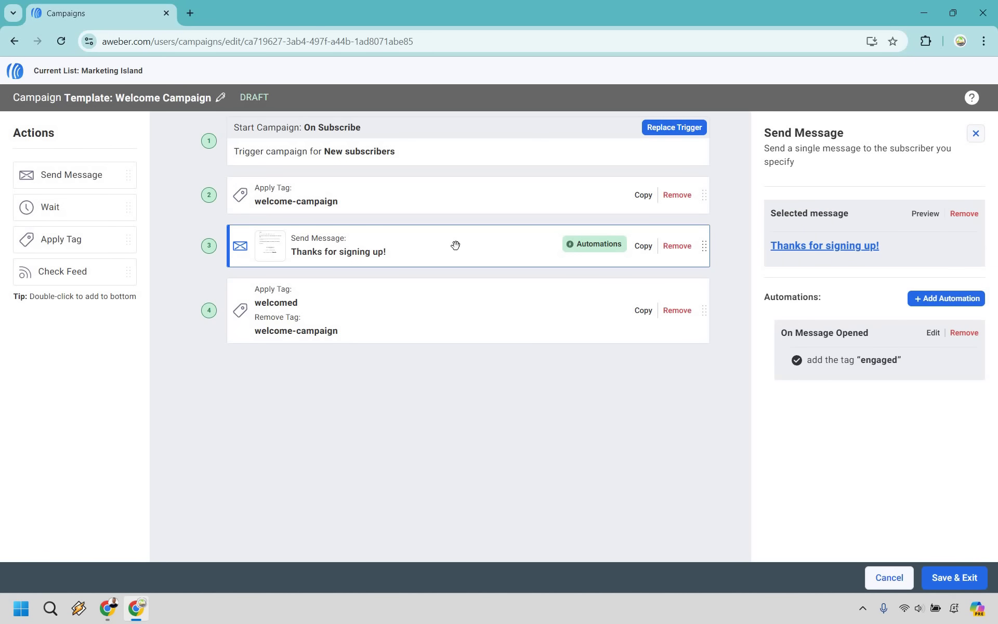
pyautogui.click(456, 318)
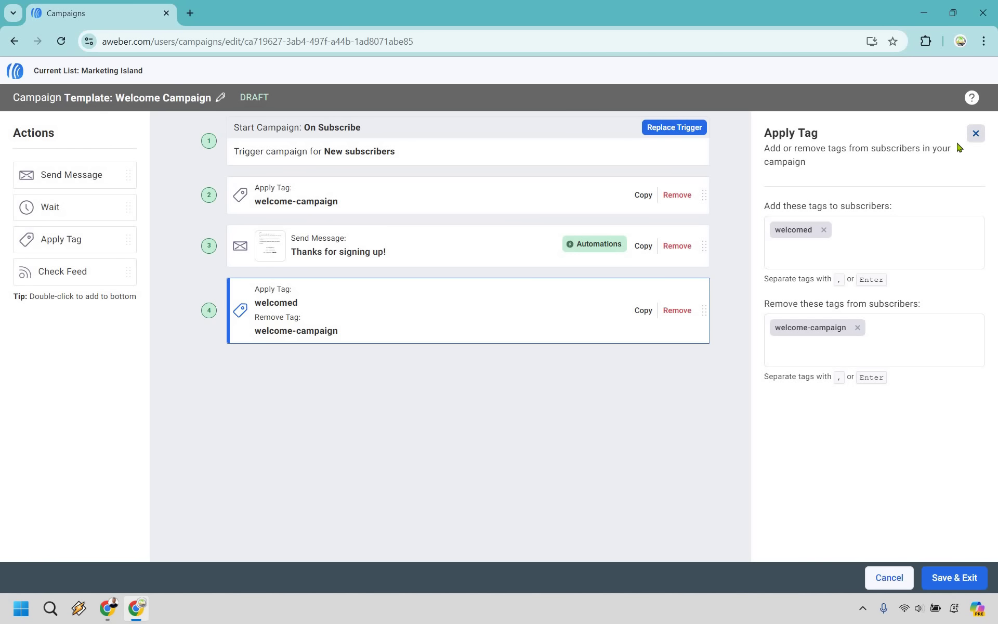
pyautogui.click(976, 133)
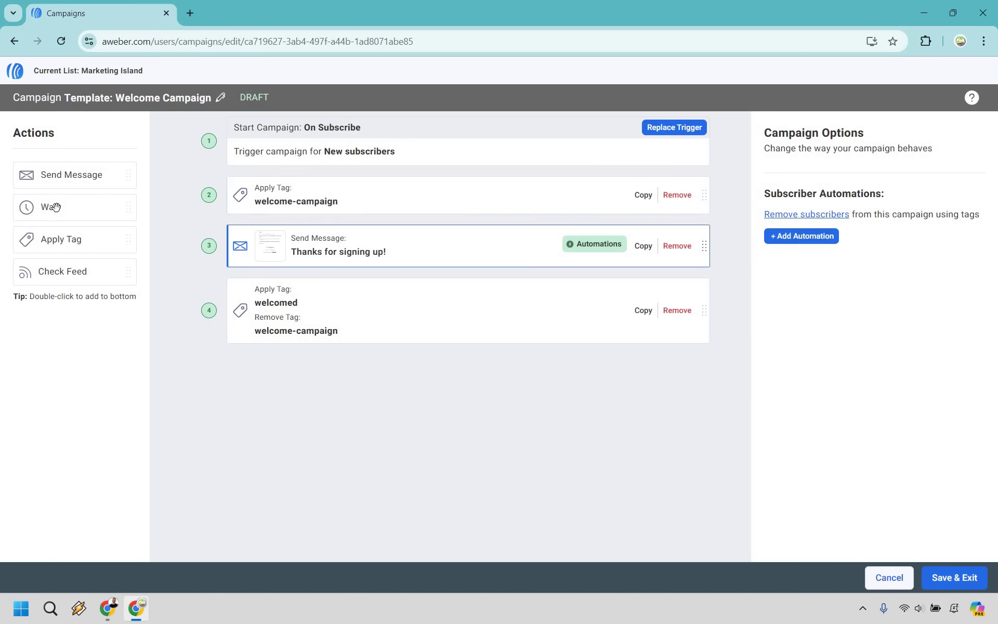
pyautogui.moveTo(53, 206); pyautogui.dragTo(398, 419)
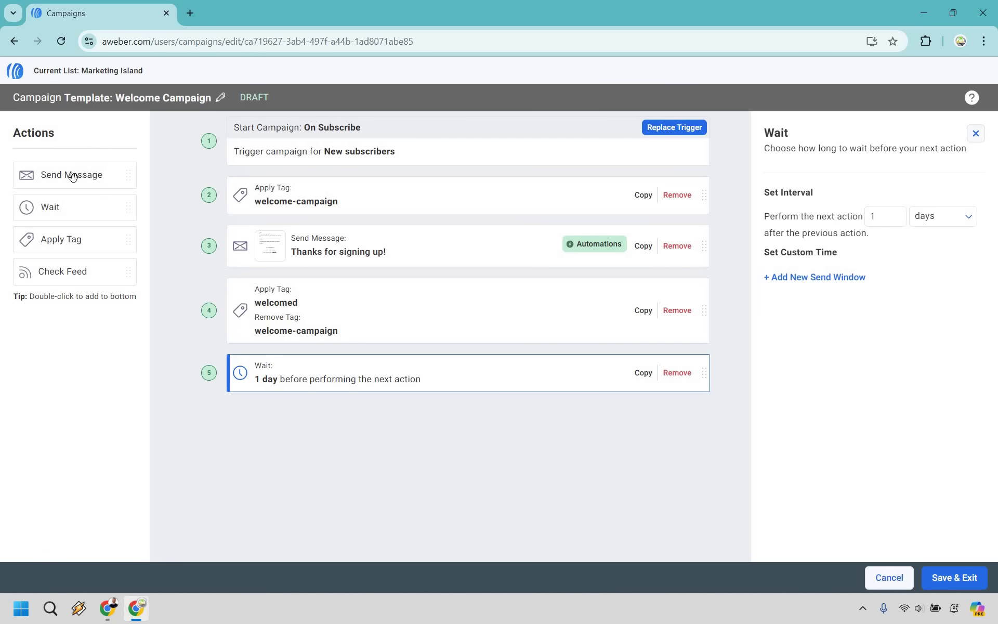
pyautogui.moveTo(76, 175); pyautogui.dragTo(468, 453)
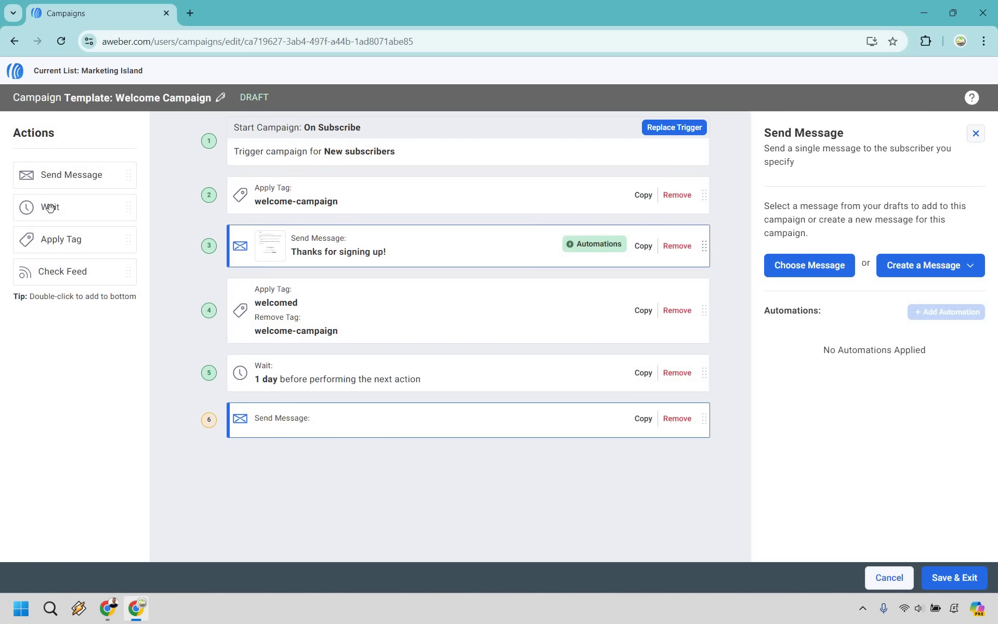
pyautogui.moveTo(57, 239); pyautogui.dragTo(312, 462)
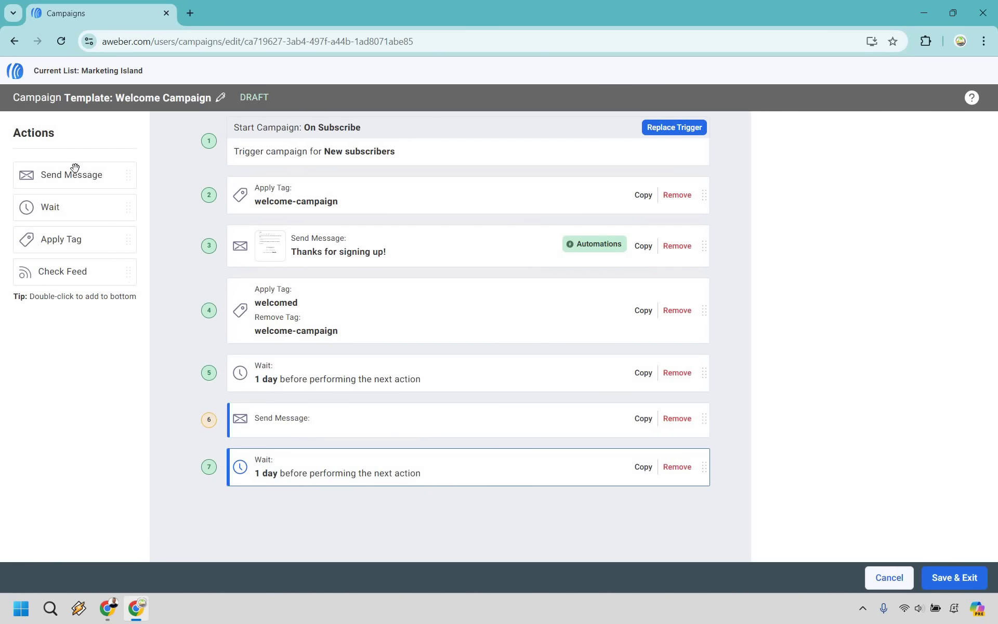
pyautogui.moveTo(71, 175); pyautogui.dragTo(366, 533)
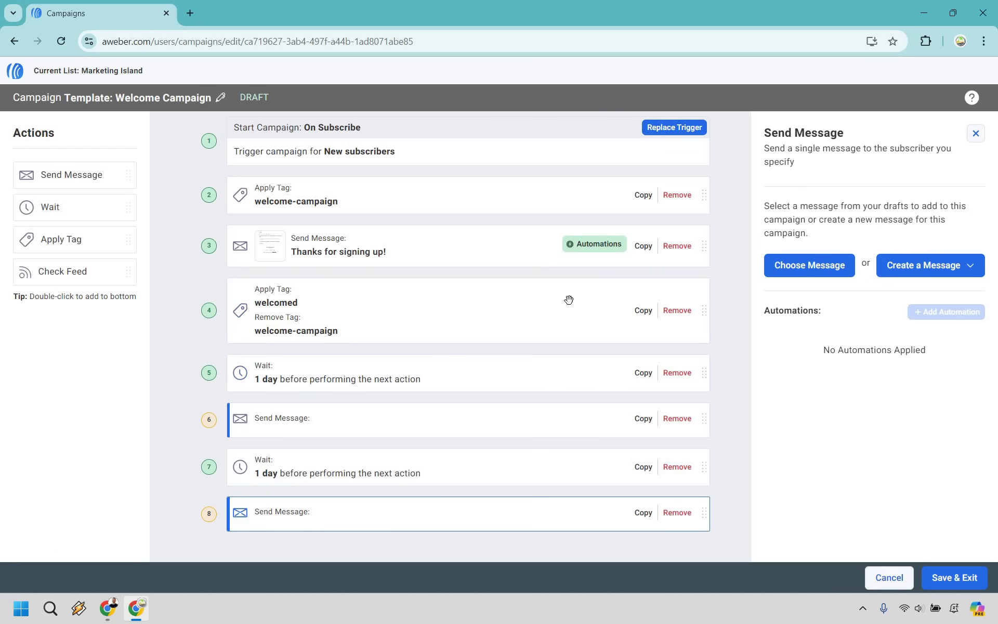
pyautogui.moveTo(569, 300); pyautogui.dragTo(573, 488)
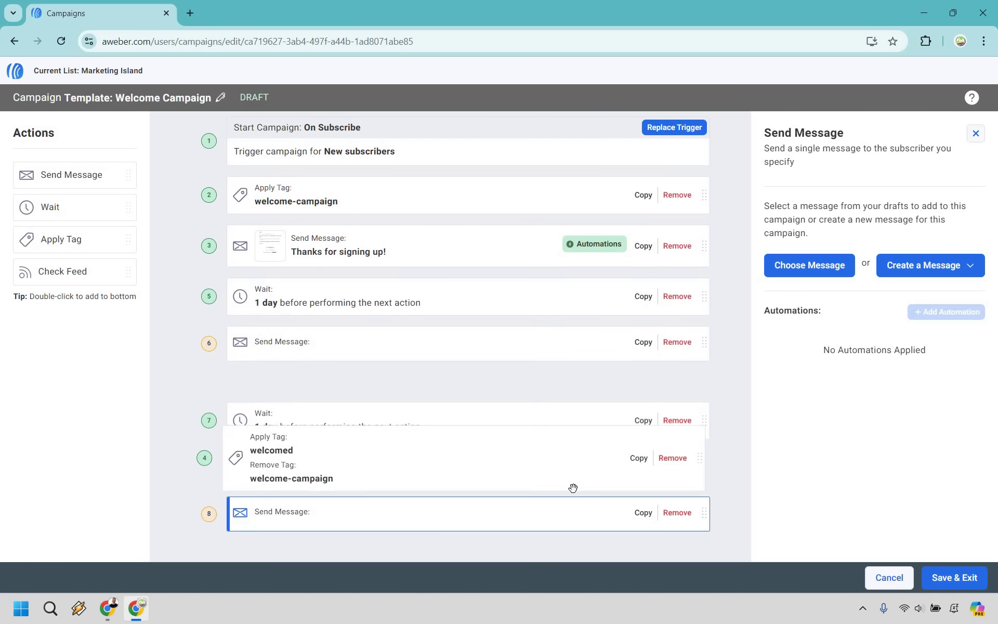
pyautogui.moveTo(710, 446); pyautogui.dragTo(717, 432)
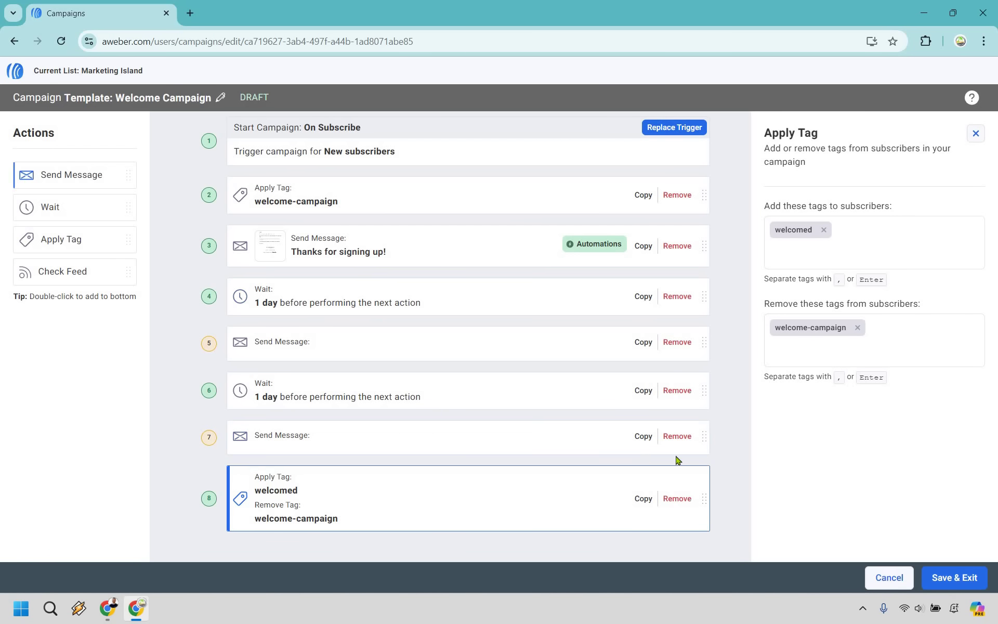
pyautogui.click(685, 422)
pyautogui.click(680, 391)
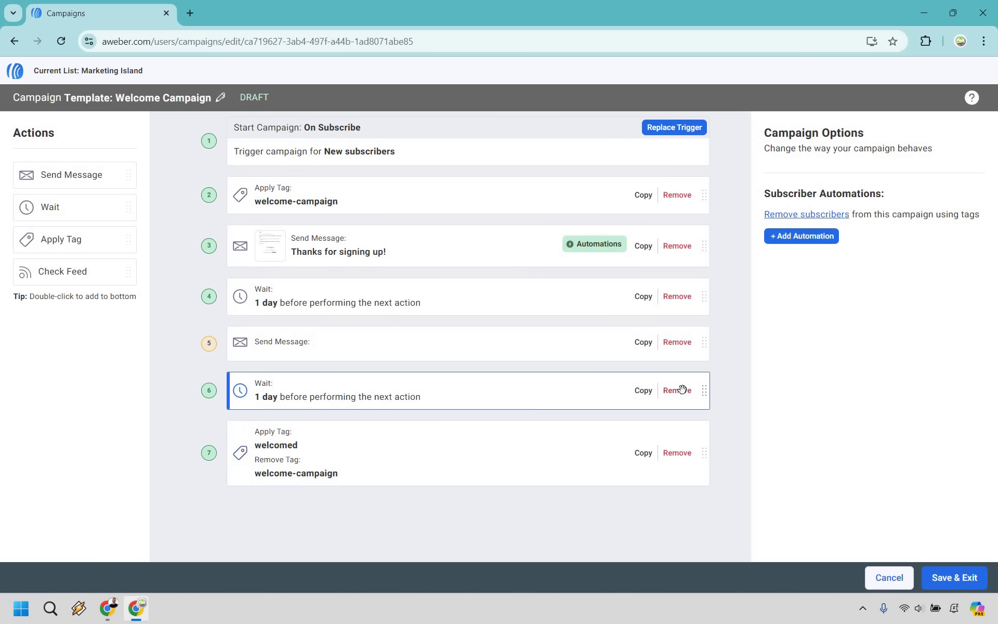
pyautogui.click(679, 343)
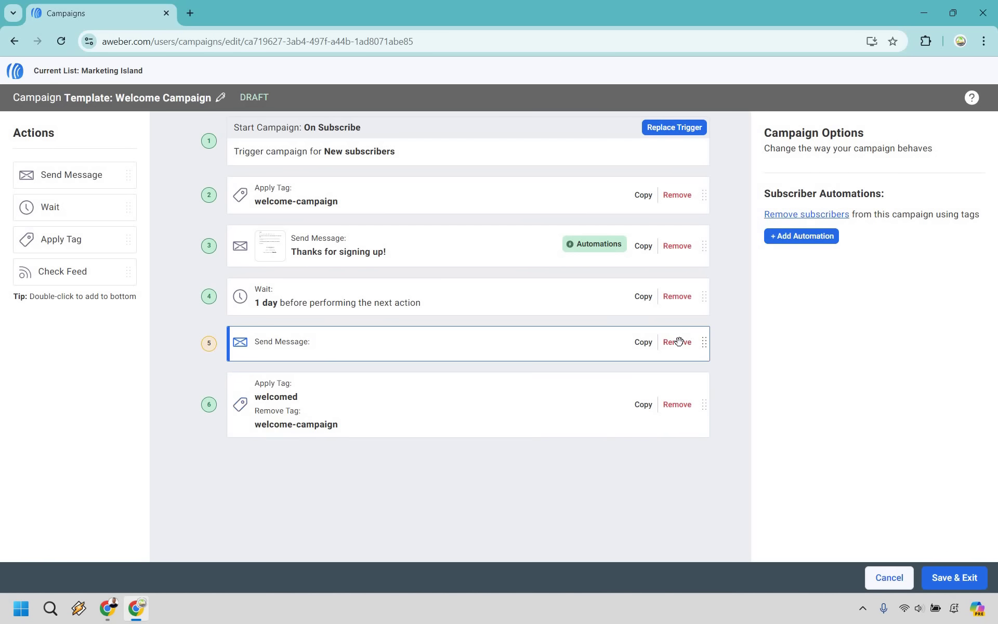
pyautogui.click(678, 297)
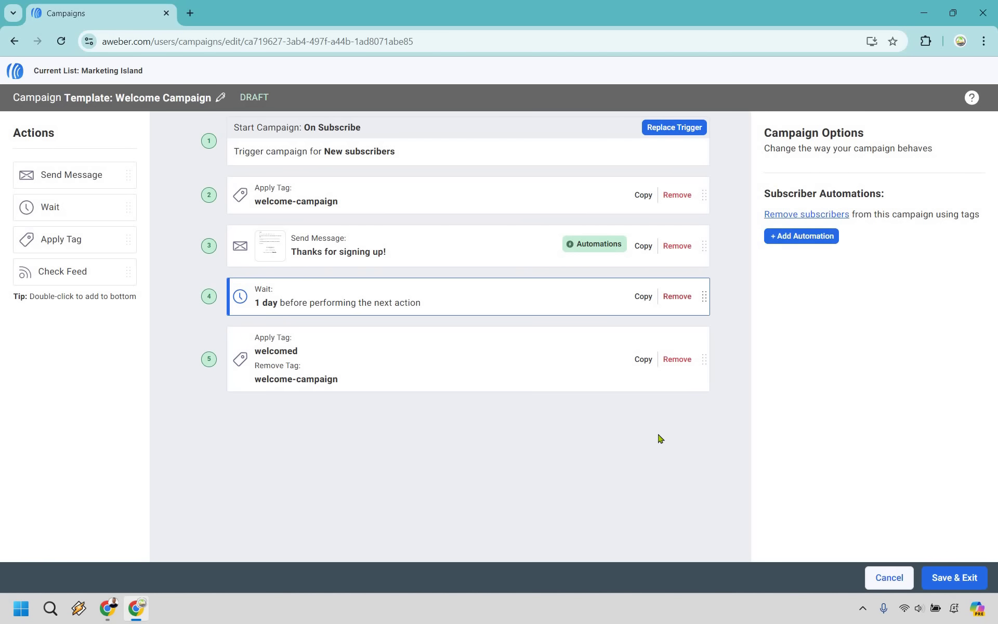
pyautogui.click(462, 241)
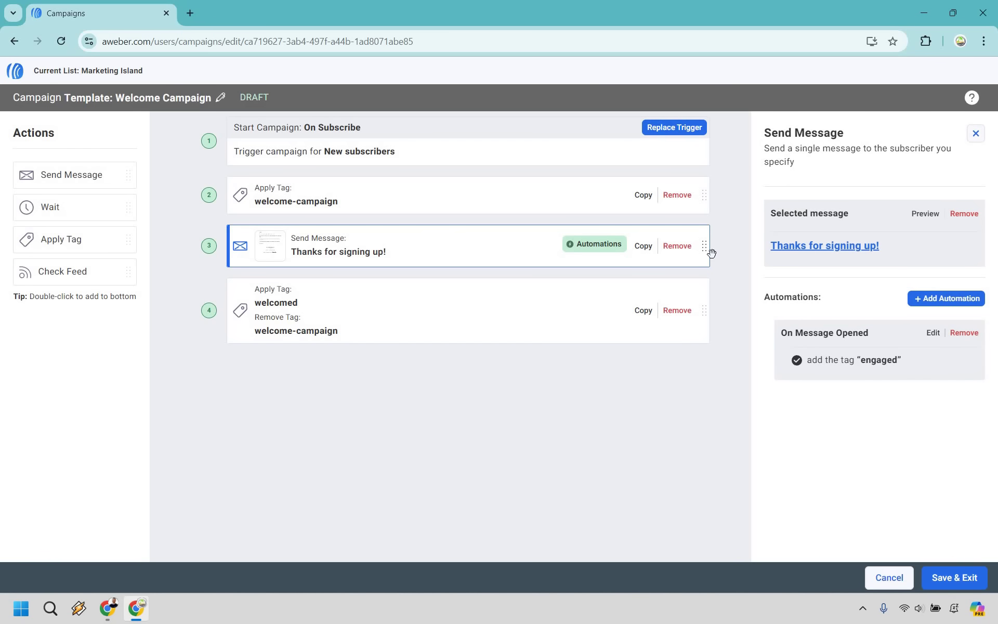
pyautogui.click(828, 246)
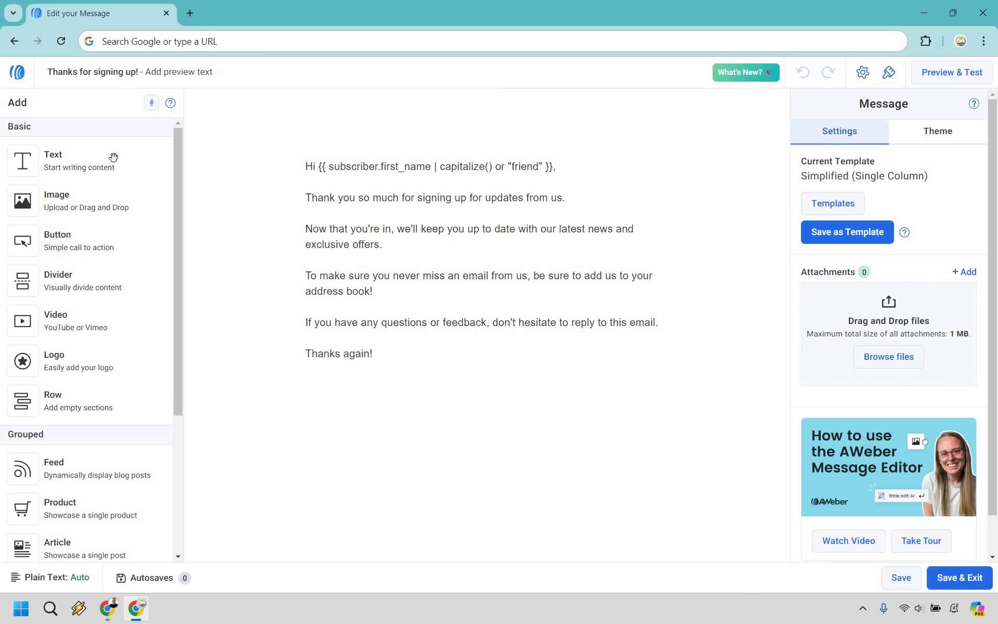
pyautogui.moveTo(117, 163); pyautogui.dragTo(457, 373)
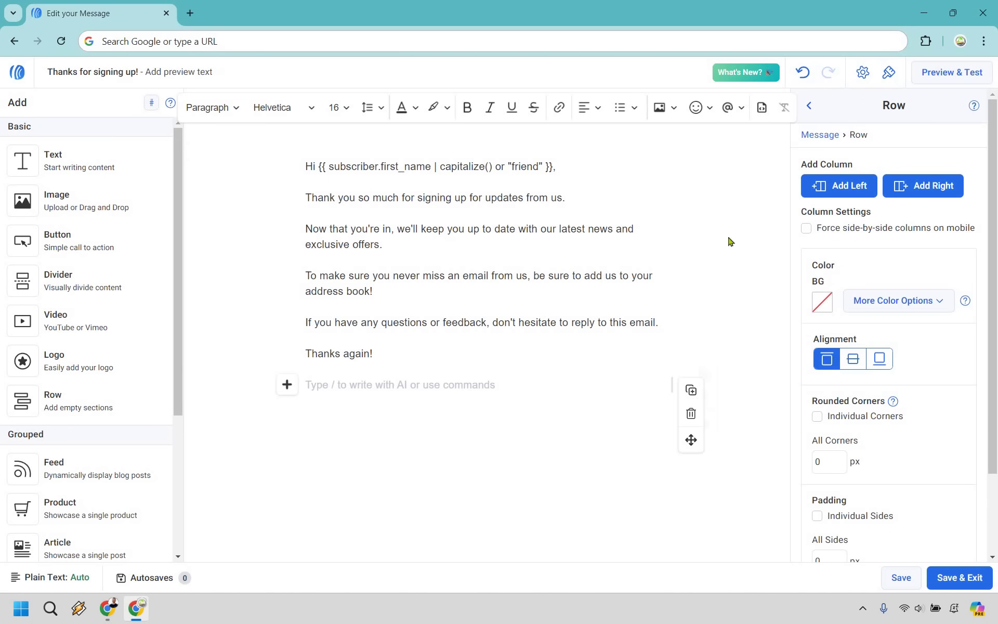
pyautogui.click(802, 73)
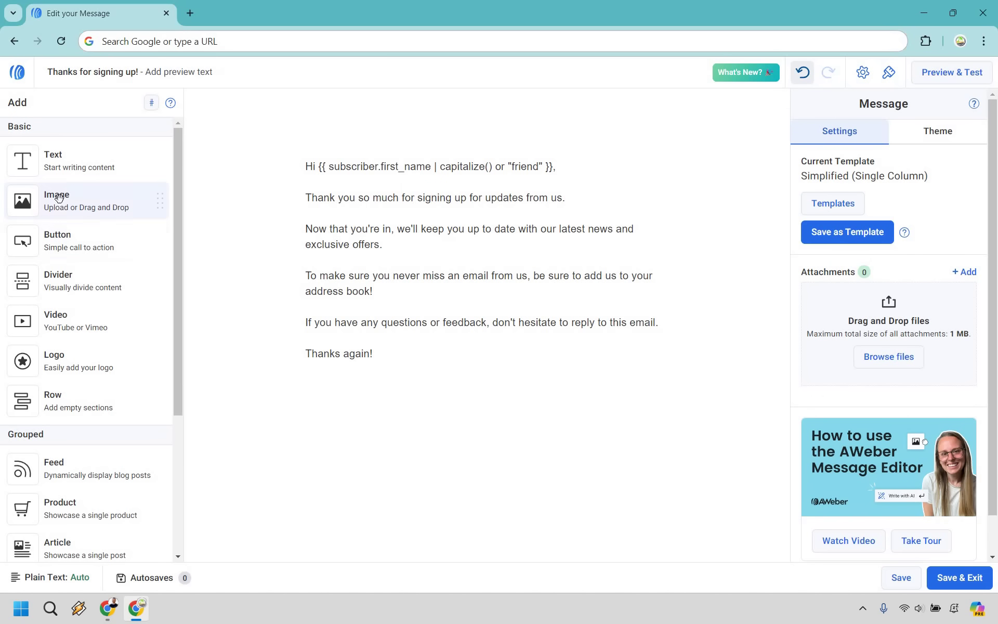
pyautogui.moveTo(59, 197)
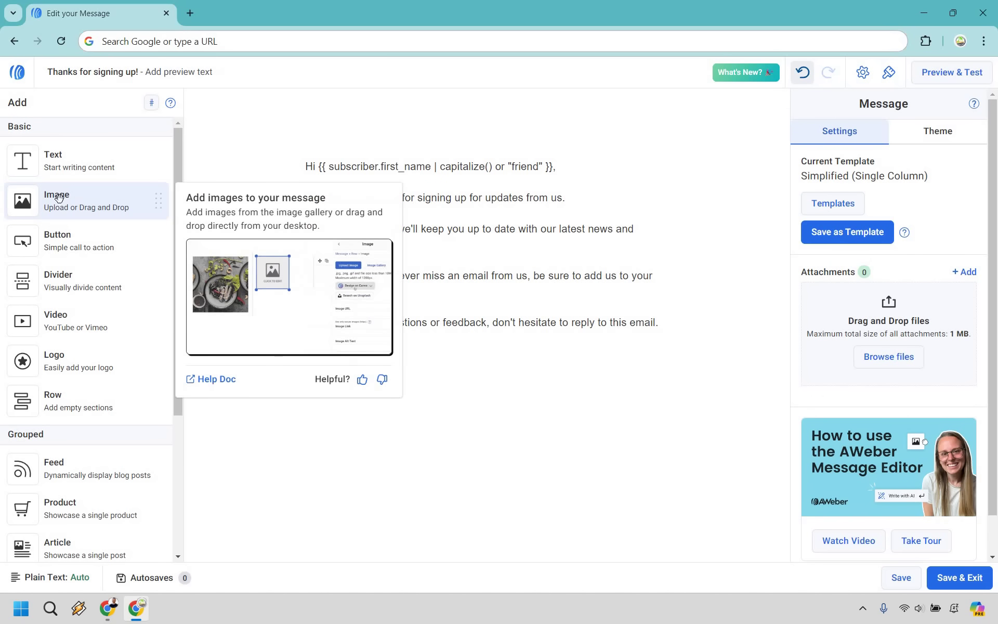
pyautogui.moveTo(447, 297); pyautogui.dragTo(545, 458)
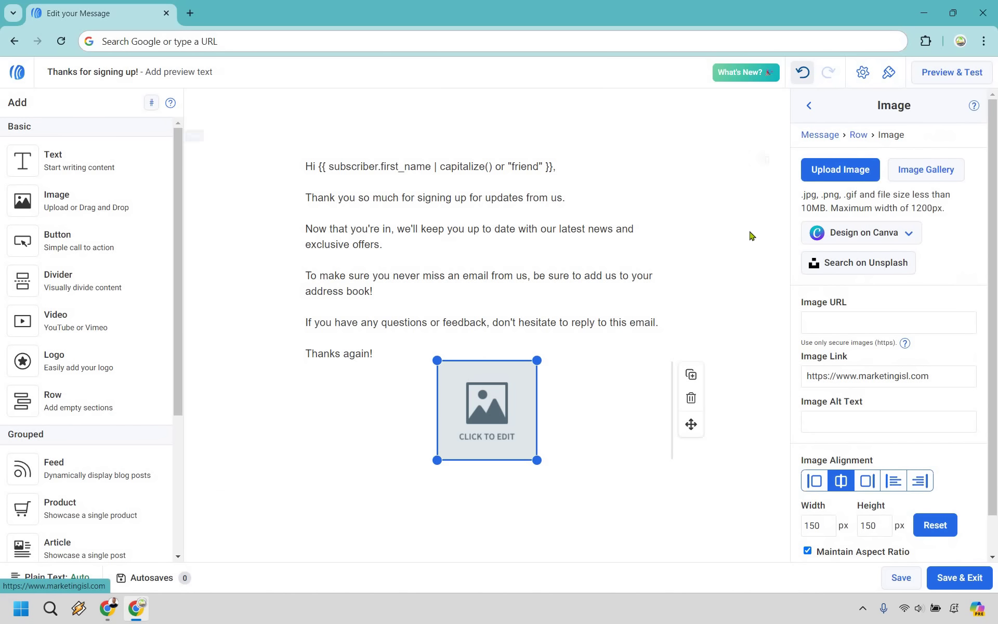
pyautogui.click(690, 398)
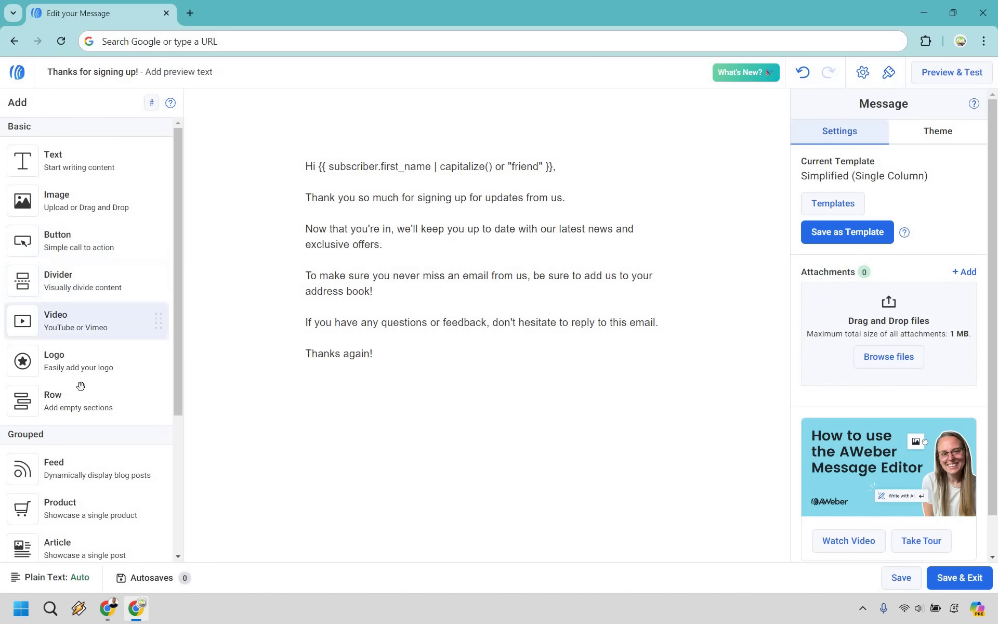
pyautogui.scroll(-2, 82, 365)
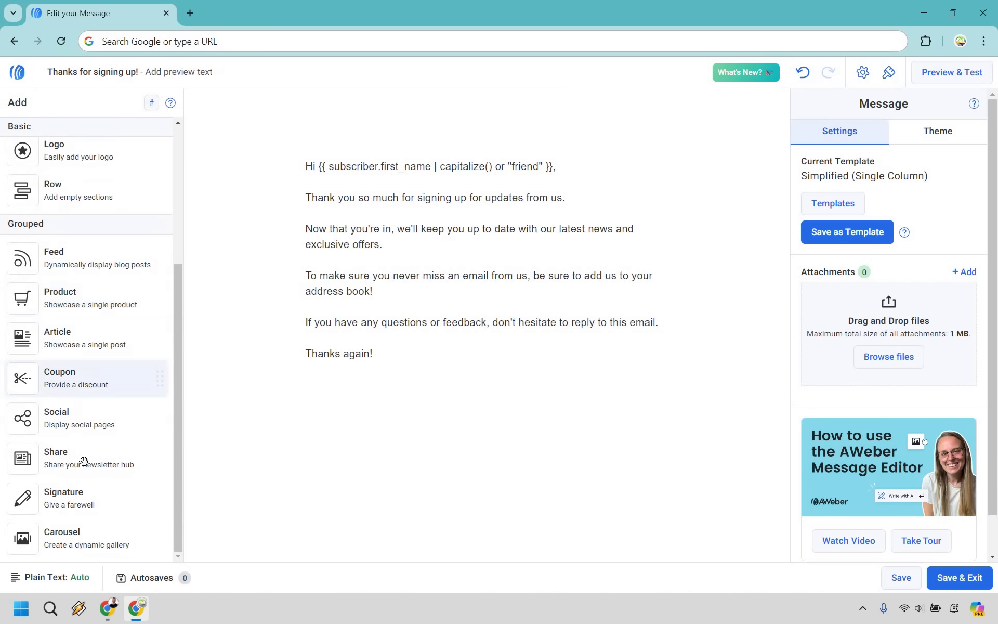
pyautogui.moveTo(84, 463); pyautogui.dragTo(492, 245)
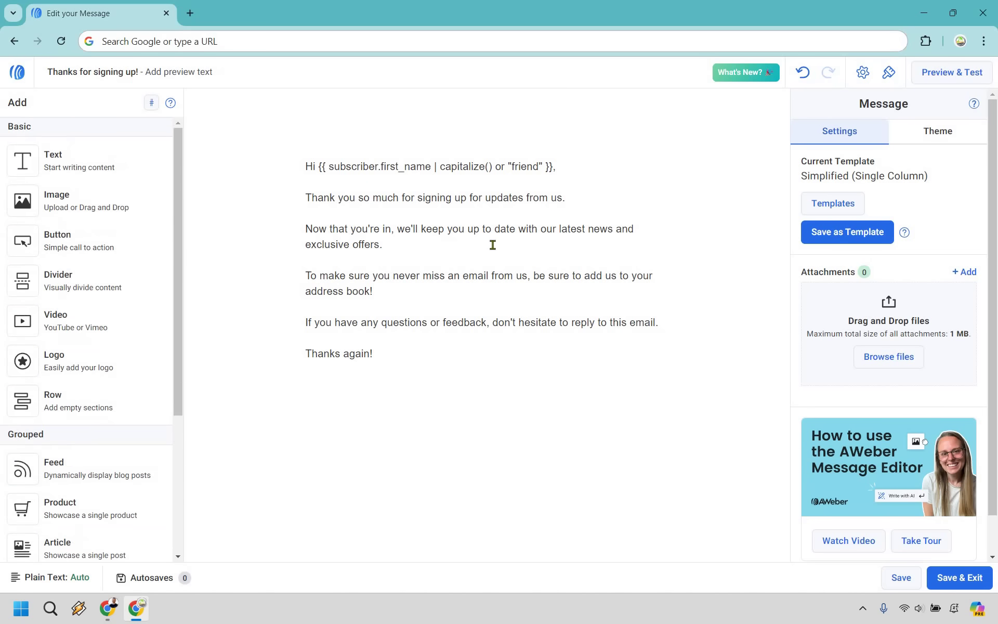
# Delete the 'Hi {{…}}' greeting line from the message text.
pyautogui.click(493, 244)
pyautogui.moveTo(557, 168); pyautogui.dragTo(313, 167)
pyautogui.hotkey('shift', 'Home')
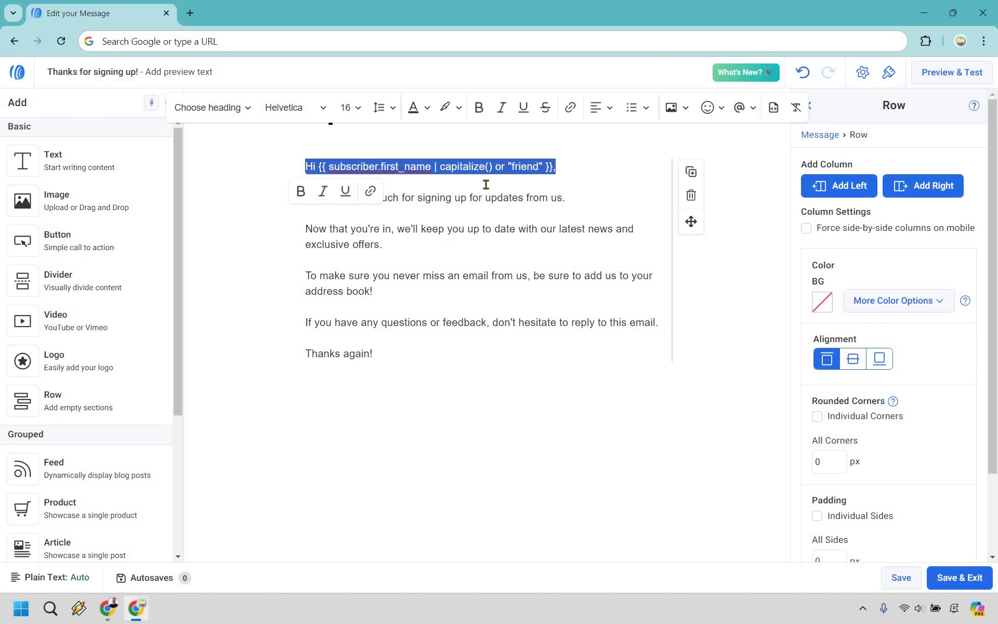
pyautogui.press('BackSpace')
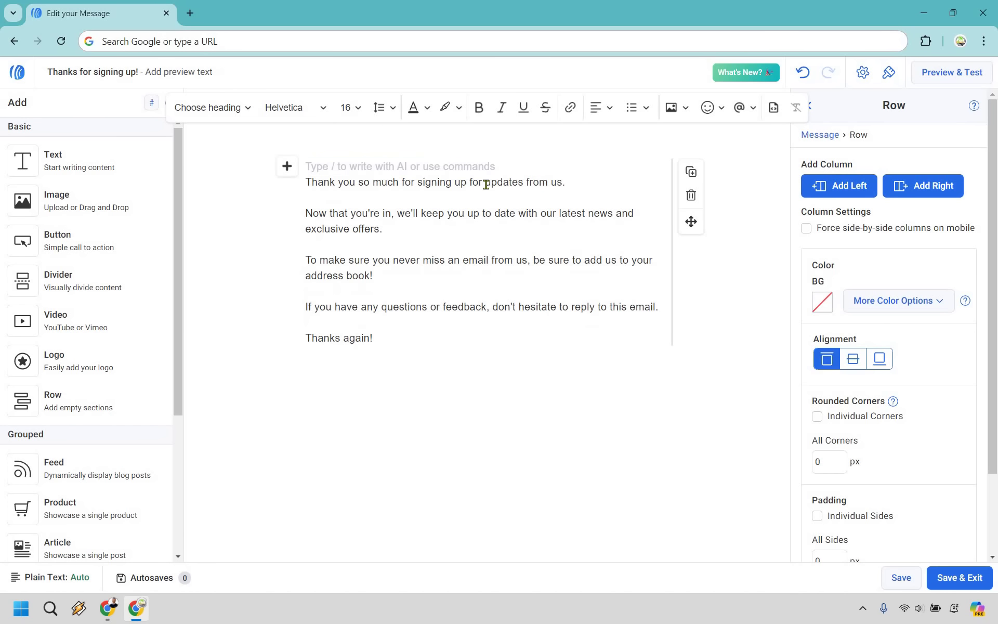
pyautogui.press('BackSpace')
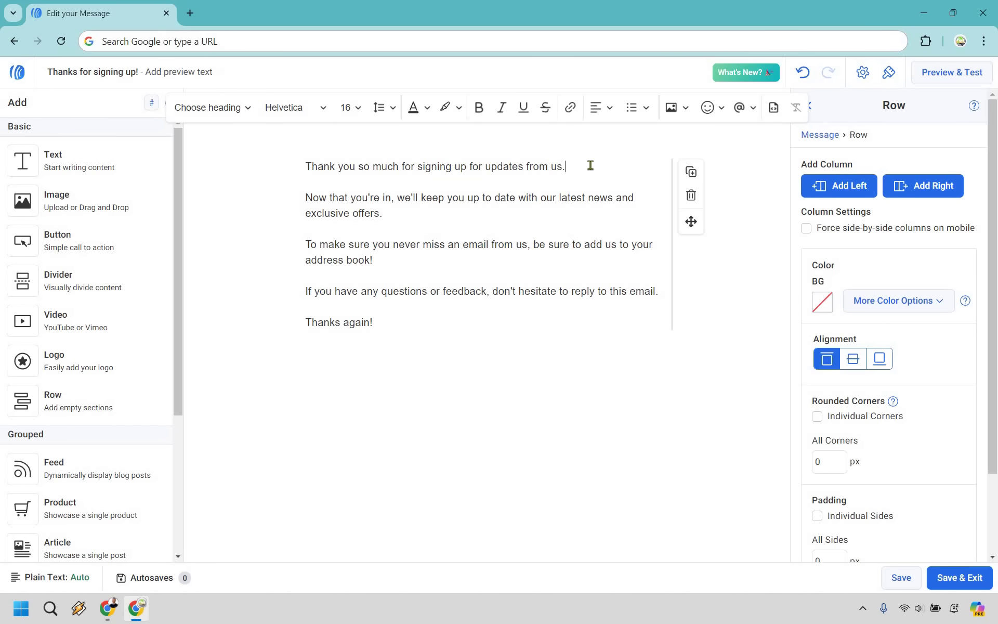
# Add the line 'Click here to download the free gift that you requested' below the thank-you line.
pyautogui.press('Return')
pyautogui.write('C')
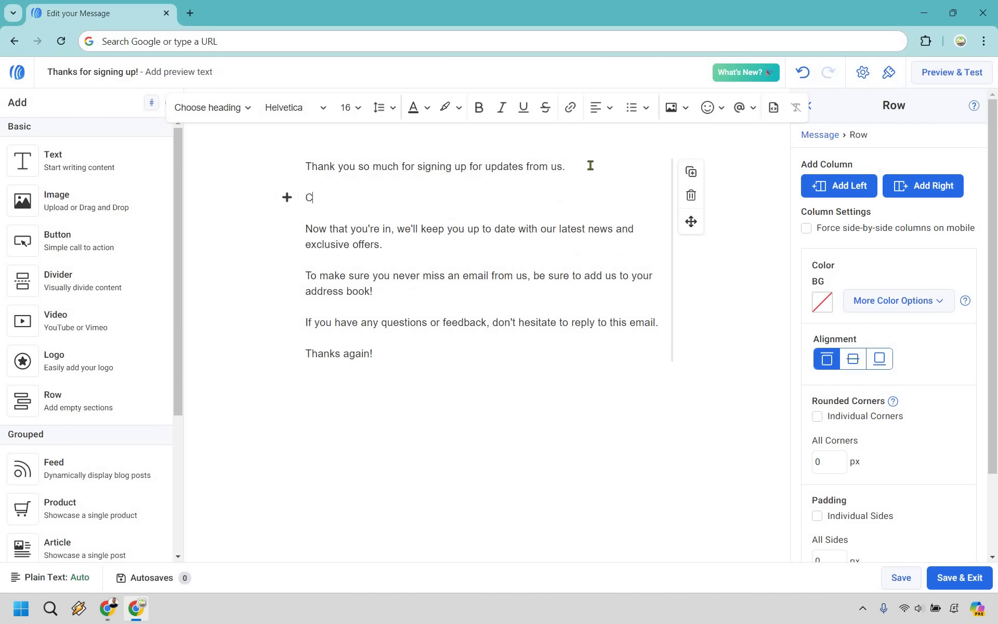
pyautogui.write('lick here to download the free gift that you requested.')
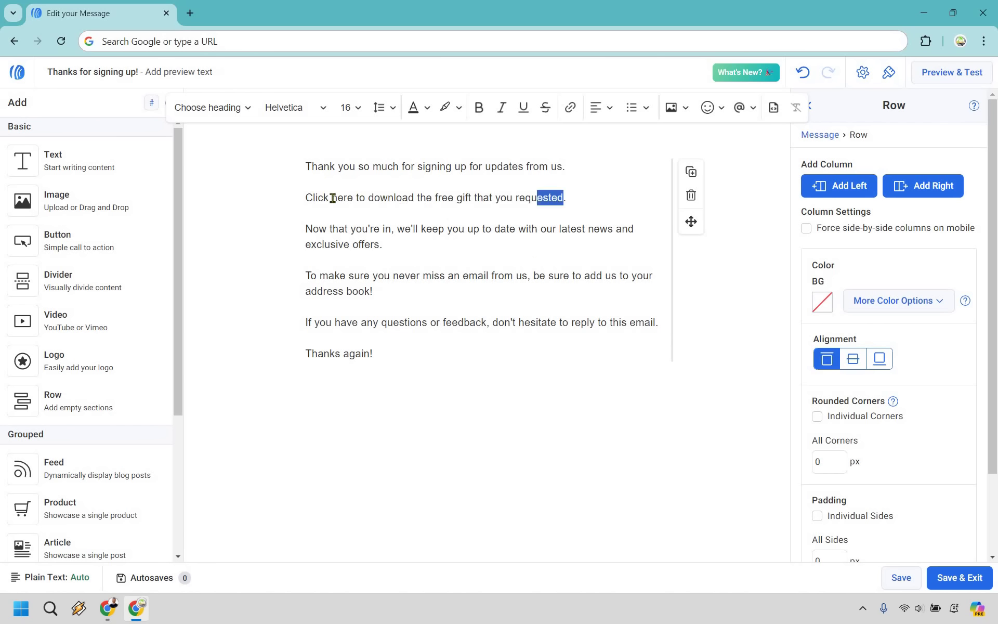
pyautogui.press('Left')
pyautogui.hotkey('shift', 'Left')
pyautogui.hotkey('shift', 'Left')
pyautogui.hotkey('shift', 'Left')
pyautogui.hotkey('shift', 'Left')
pyautogui.hotkey('shift', 'Left')
pyautogui.hotkey('shift', 'Left')
pyautogui.hotkey('shift', 'Left')
pyautogui.hotkey('shift', 'Left')
pyautogui.hotkey('shift', 'Left')
pyautogui.hotkey('shift', 'Left')
pyautogui.hotkey('shift', 'Left')
pyautogui.hotkey('shift', 'Left')
pyautogui.hotkey('shift', 'Left')
pyautogui.hotkey('shift', 'Left')
pyautogui.hotkey('shift', 'Left')
pyautogui.hotkey('shift', 'Left')
pyautogui.hotkey('shift', 'Left')
pyautogui.hotkey('shift', 'Left')
pyautogui.hotkey('shift', 'Left')
pyautogui.hotkey('shift', 'Left')
pyautogui.hotkey('shift', 'Left')
pyautogui.hotkey('shift', 'Left')
pyautogui.hotkey('shift', 'Left')
pyautogui.hotkey('shift', 'Left')
pyautogui.hotkey('shift', 'Left')
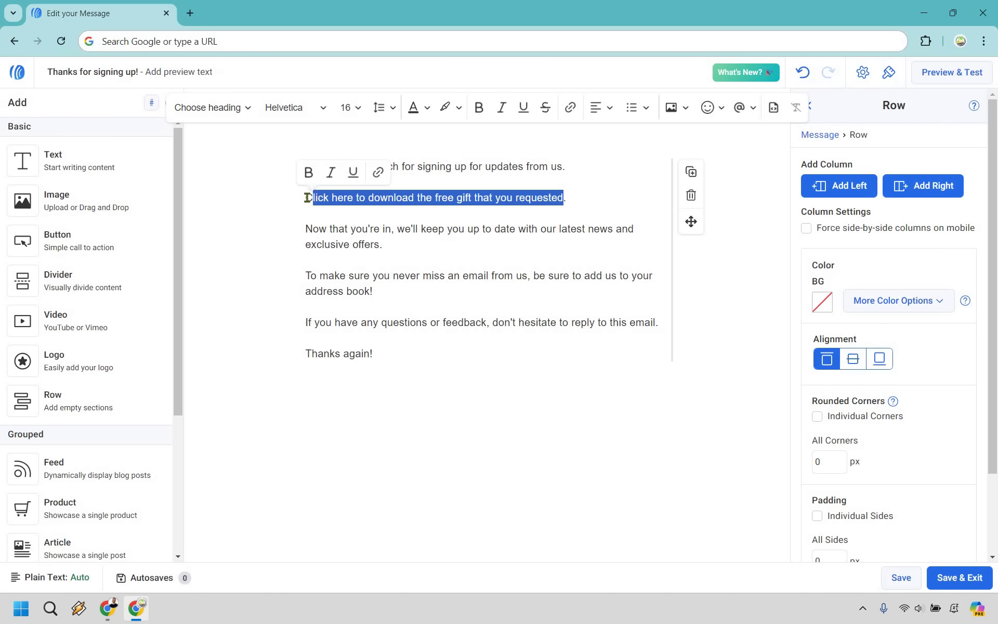
pyautogui.hotkey('shift', 'Left')
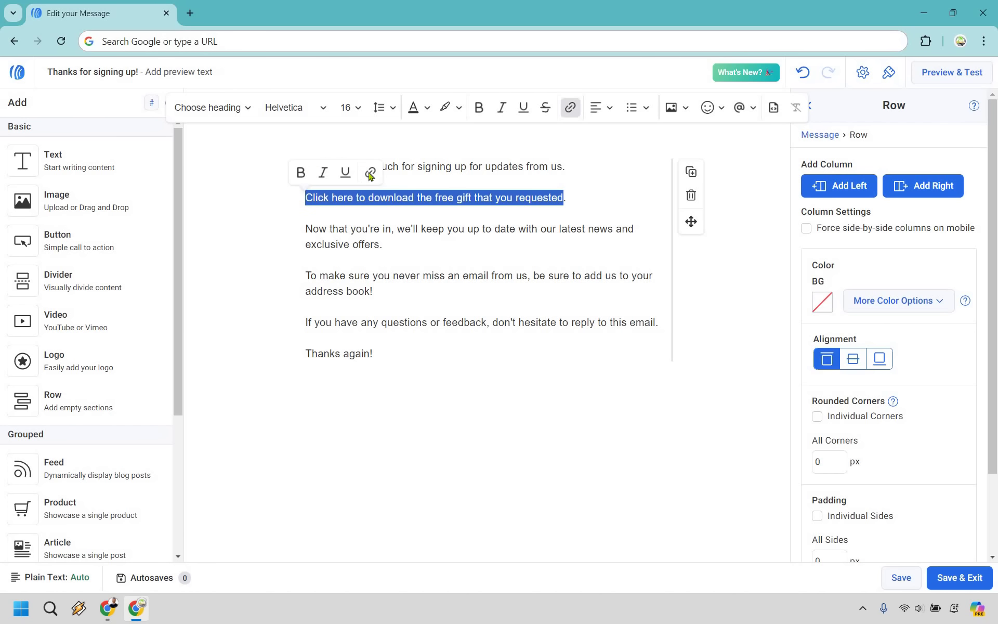
pyautogui.click(370, 172)
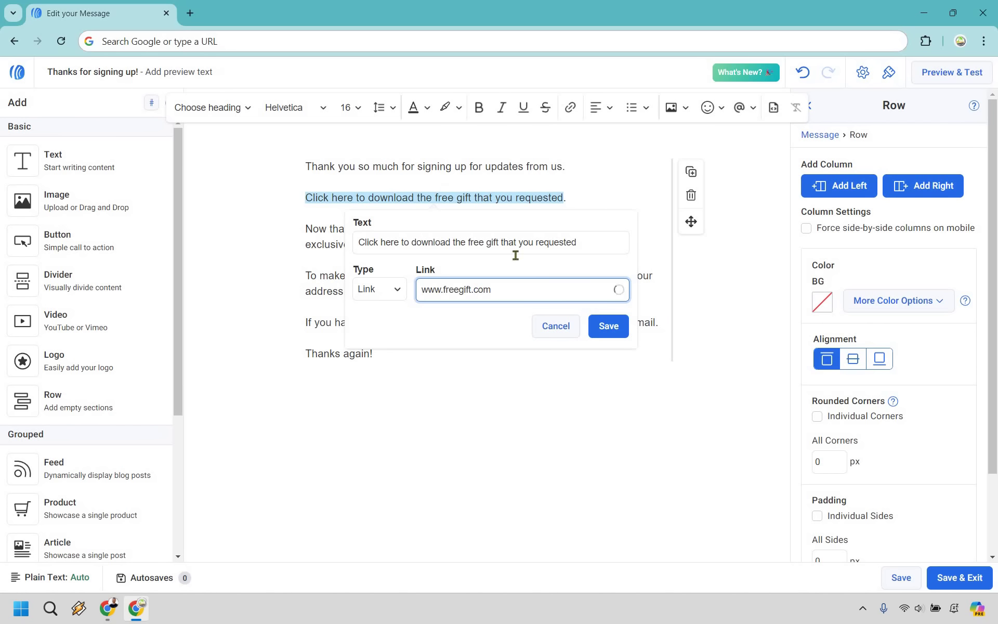
pyautogui.click(611, 333)
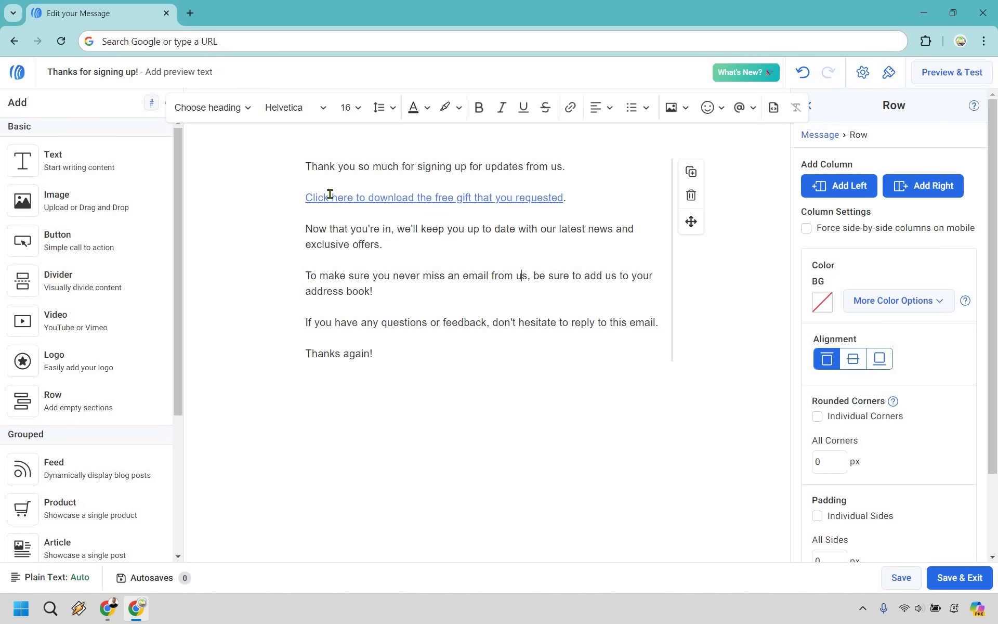
# Make the linked free-gift sentence bold and custom blue (#3136D2).
pyautogui.hotkey('ctrl', 'shift', 'Left')
pyautogui.hotkey('ctrl', 'shift', 'Left')
pyautogui.hotkey('ctrl', 'shift', 'Left')
pyautogui.hotkey('ctrl', 'shift', 'Left')
pyautogui.hotkey('ctrl', 'shift', 'Left')
pyautogui.hotkey('ctrl', 'shift', 'Left')
pyautogui.hotkey('ctrl', 'shift', 'Left')
pyautogui.hotkey('ctrl', 'shift', 'Left')
pyautogui.hotkey('ctrl', 'shift', 'Left')
pyautogui.hotkey('ctrl', 'shift', 'Left')
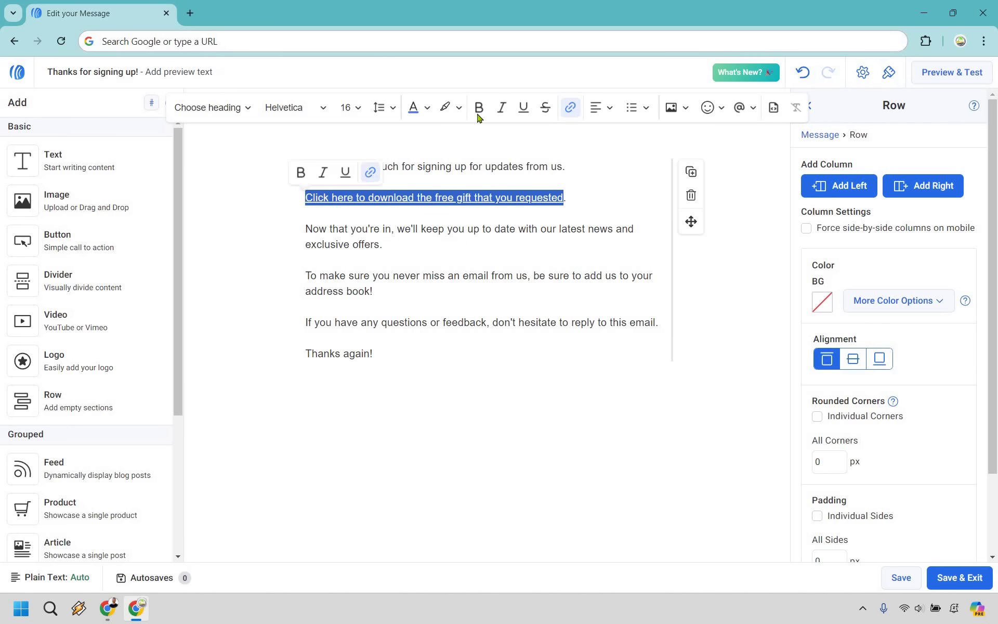
pyautogui.click(479, 108)
pyautogui.click(427, 107)
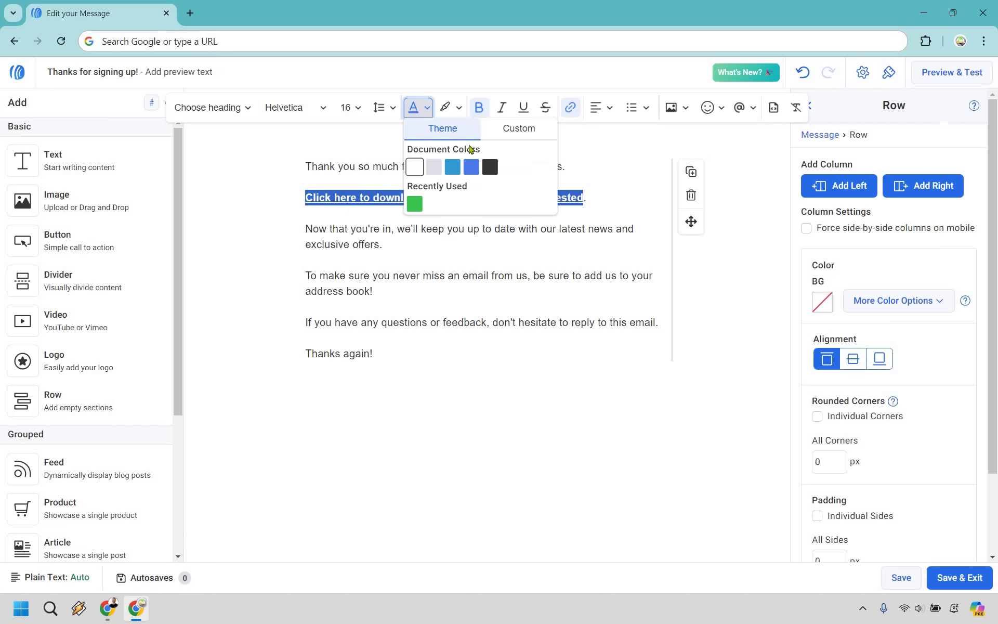
pyautogui.click(509, 136)
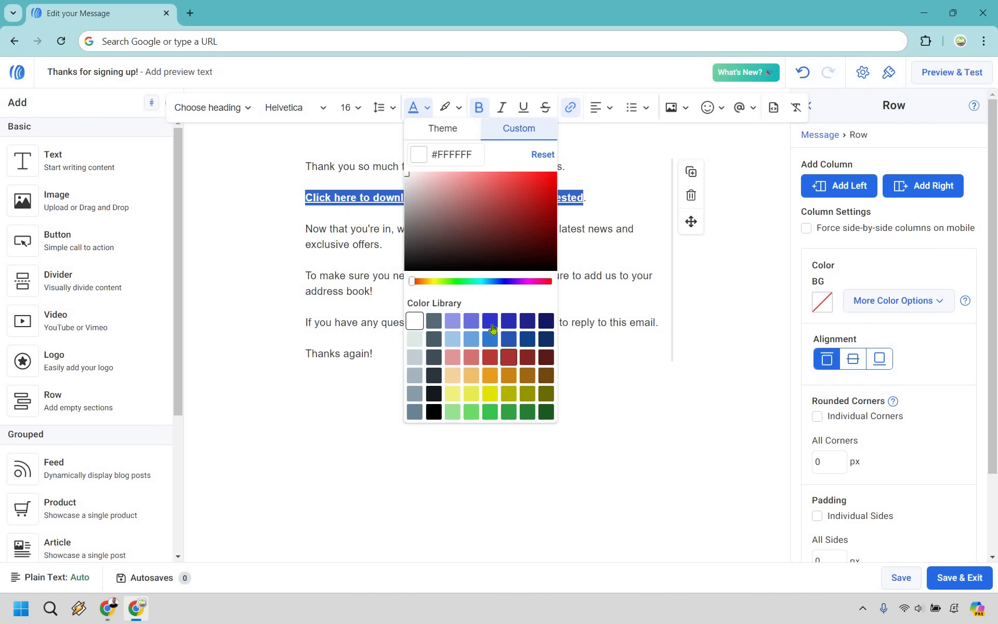
pyautogui.click(492, 325)
pyautogui.click(513, 259)
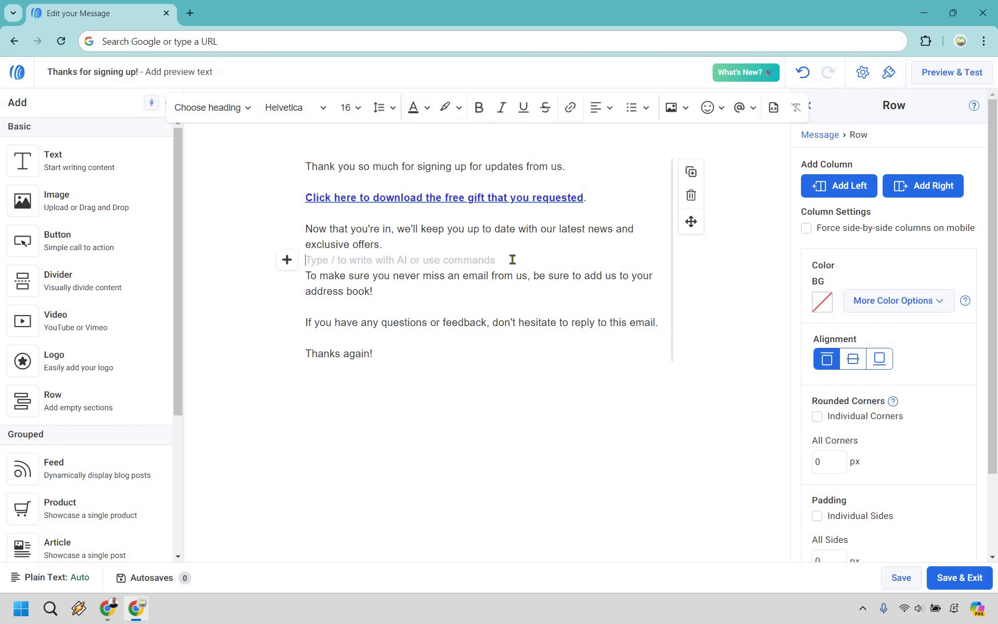
pyautogui.click(431, 351)
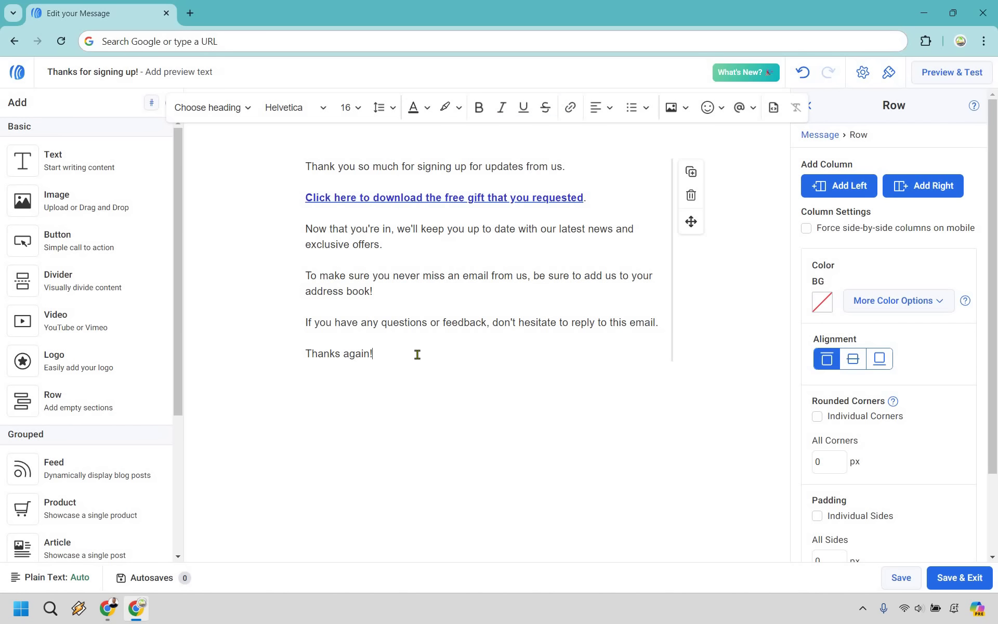
# Type the sender's name on a new line below 'Thanks again!'.
pyautogui.press('Return')
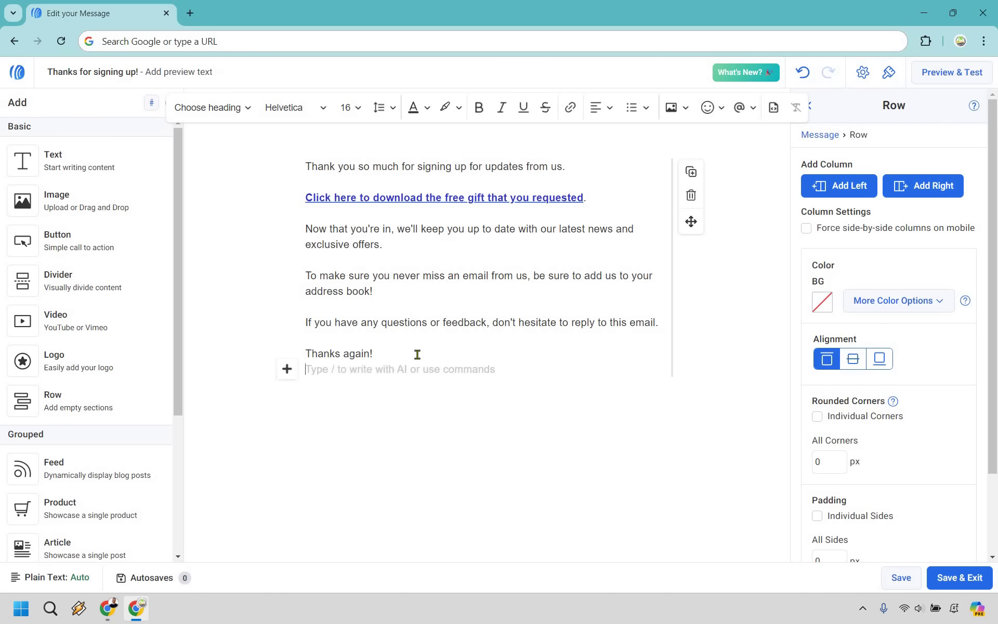
pyautogui.write('James Canzanella')
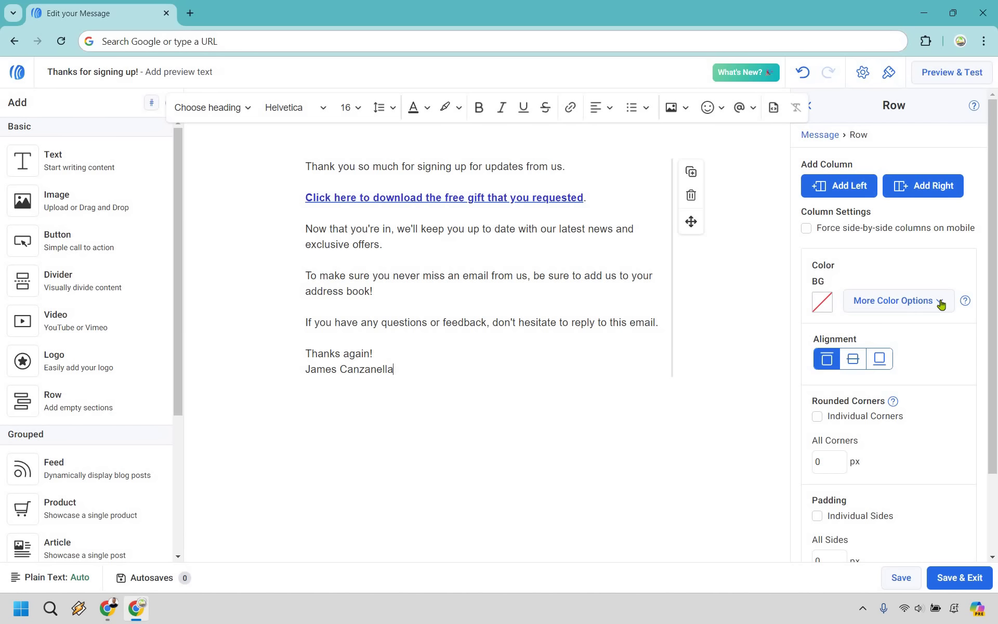
pyautogui.scroll(-3, 941, 303)
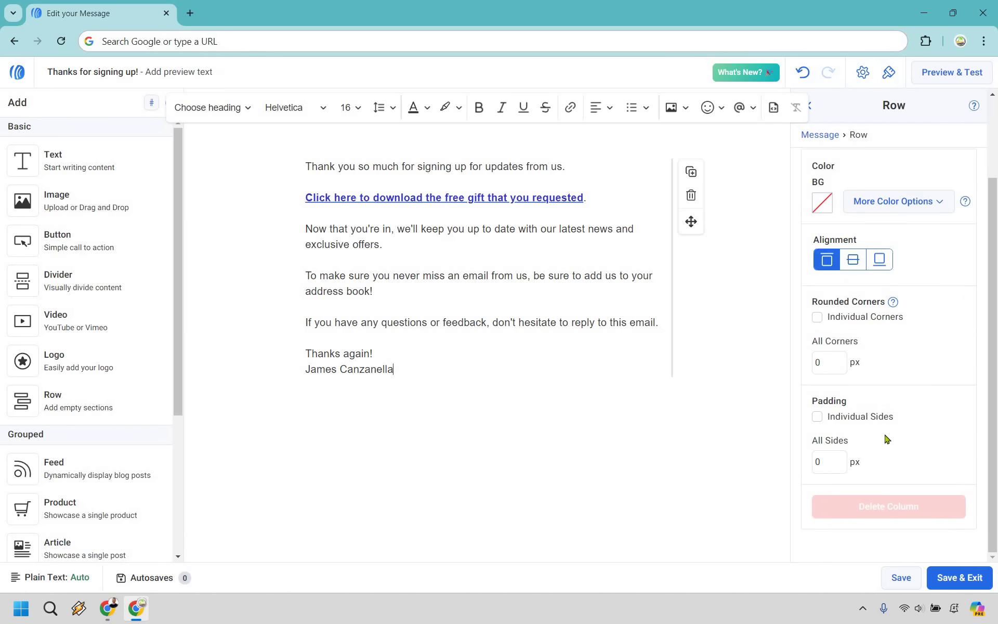
pyautogui.scroll(3, 887, 439)
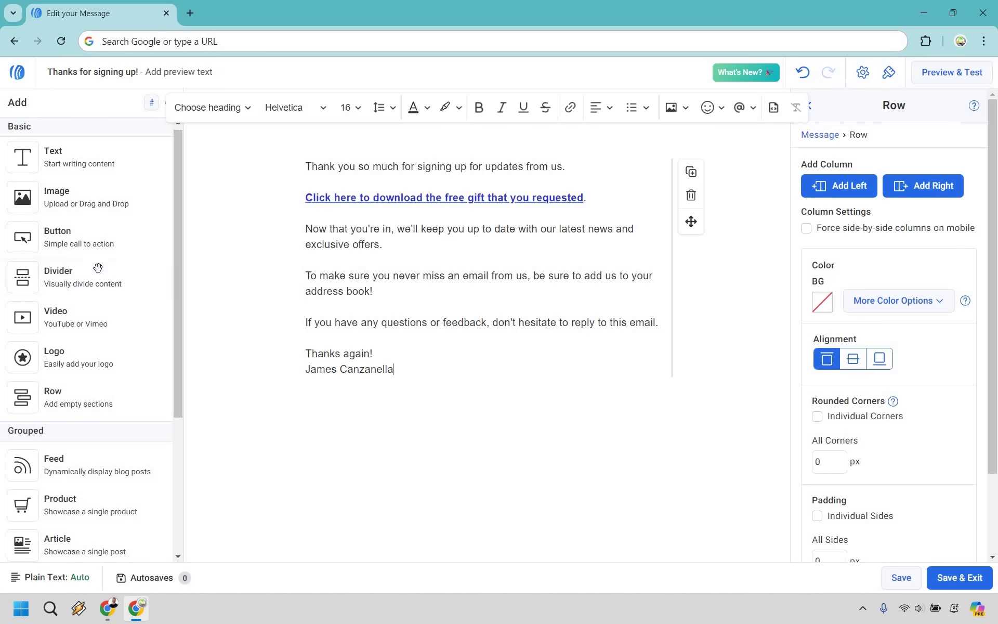
pyautogui.scroll(-3, 98, 312)
# Add a Signature block below the text and delete the 'Thanks again!' and name lines.
pyautogui.moveTo(76, 503)
pyautogui.mouseDown()
pyautogui.moveTo(392, 423)
pyautogui.moveTo(602, 401)
pyautogui.moveTo(383, 419)
pyautogui.mouseUp()
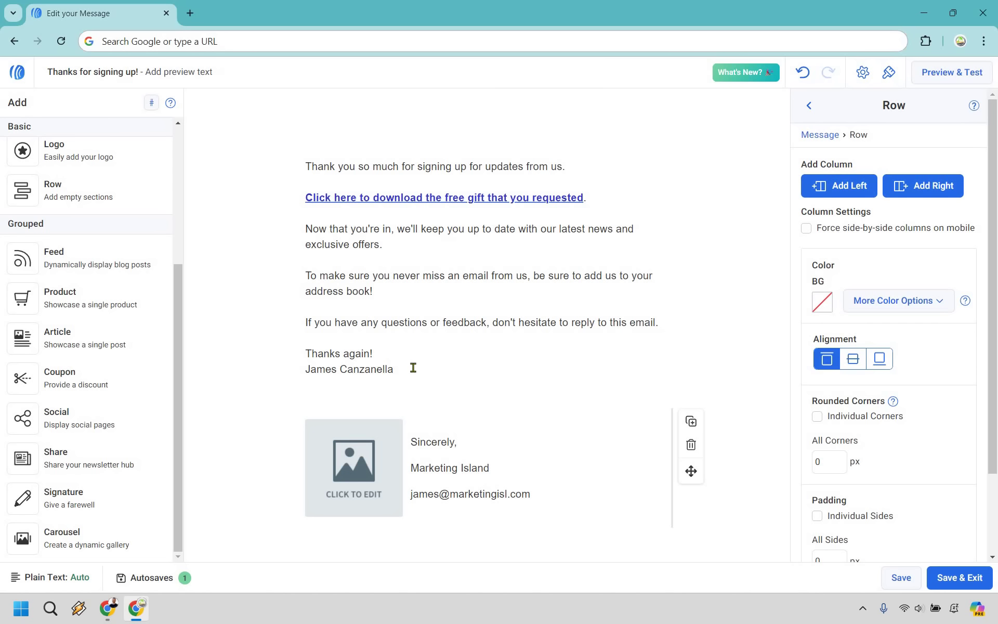
pyautogui.moveTo(414, 367); pyautogui.dragTo(306, 362)
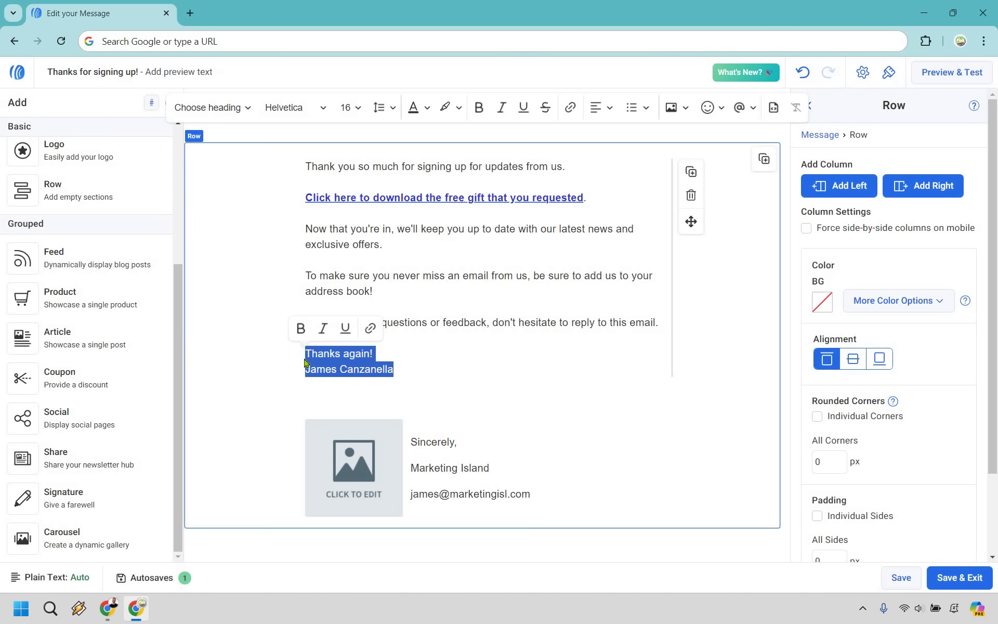
pyautogui.press('BackSpace')
pyautogui.press('BackSpace')
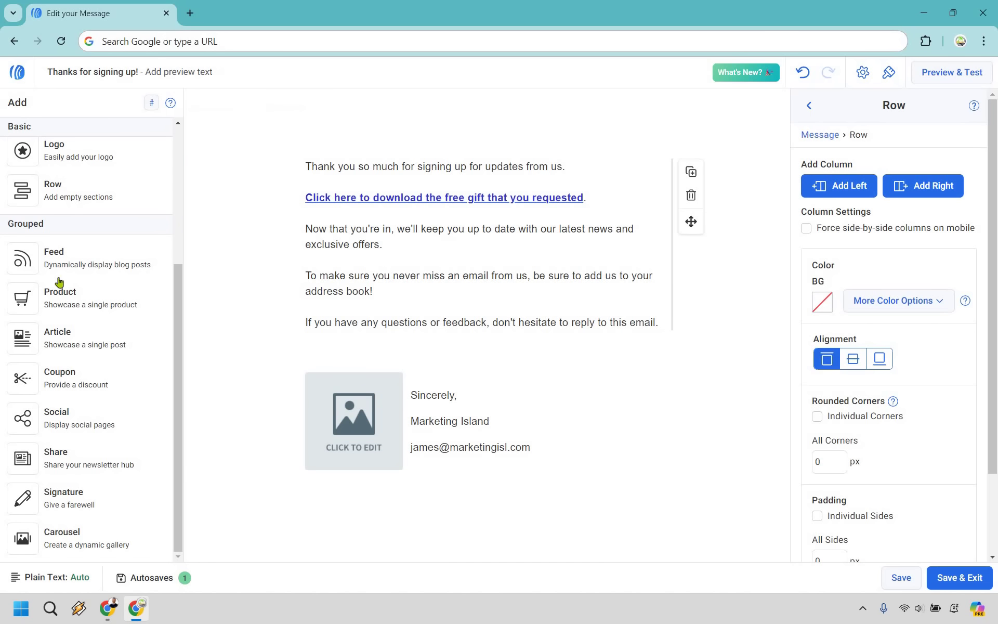
pyautogui.scroll(2, 75, 363)
pyautogui.scroll(2, 75, 362)
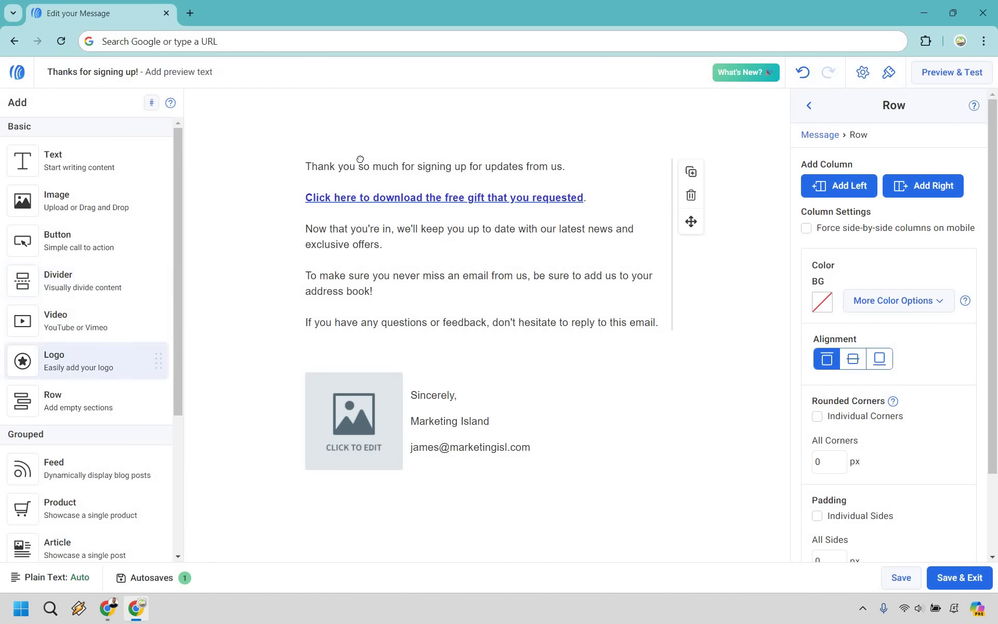
# Shrink the Marketing Island logo to about 462×104 px by lowering its height.
pyautogui.moveTo(78, 358); pyautogui.dragTo(494, 165)
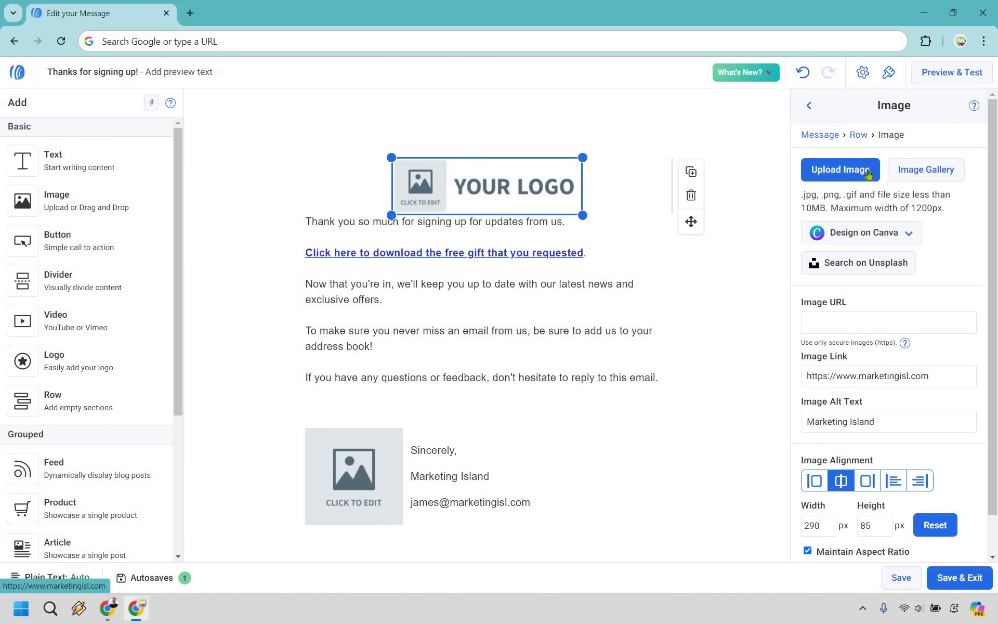
pyautogui.click(841, 170)
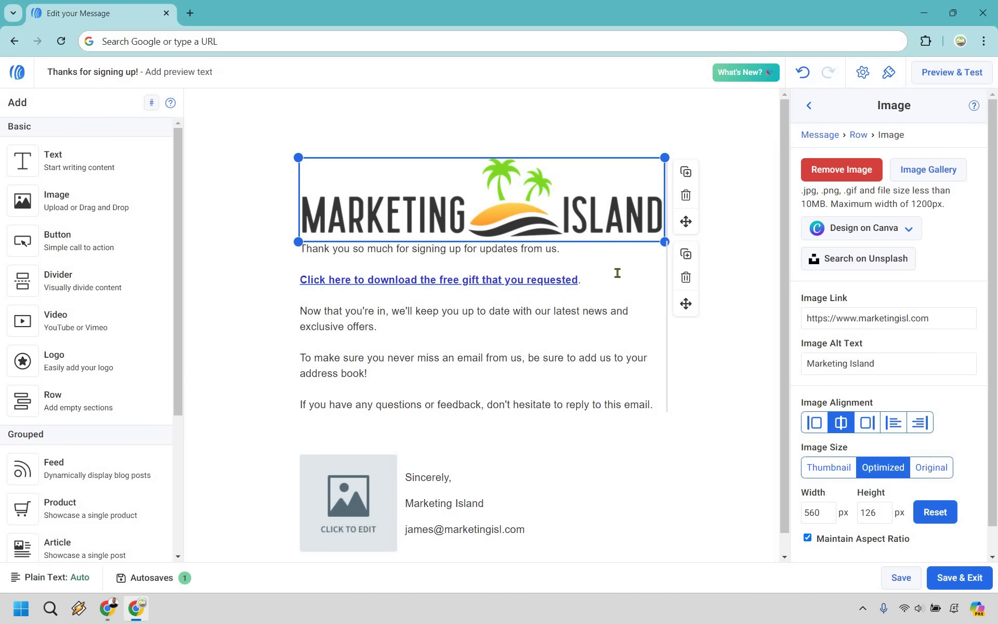
pyautogui.click(602, 250)
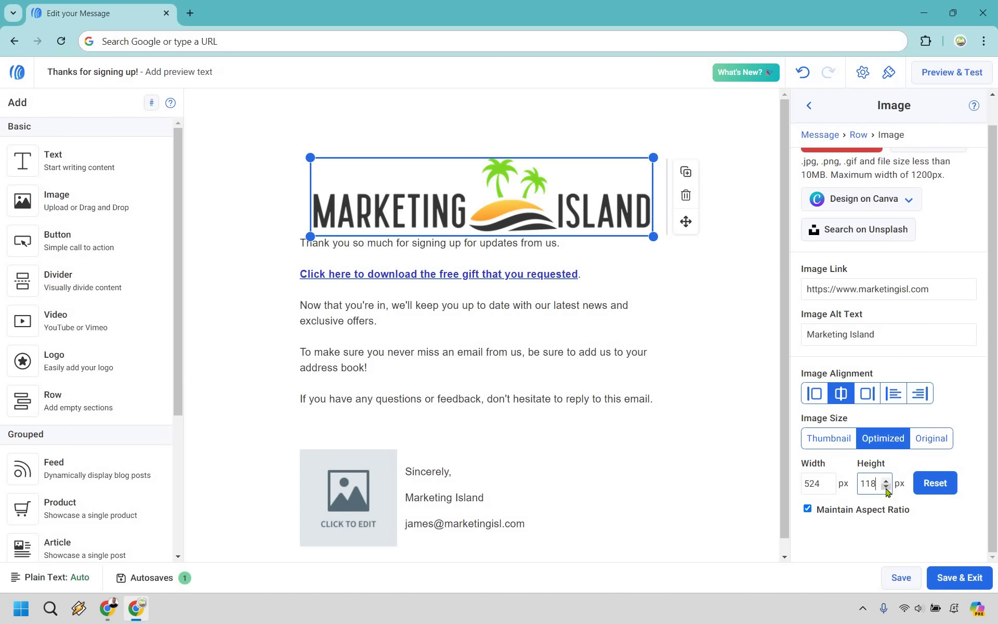
pyautogui.click(887, 487)
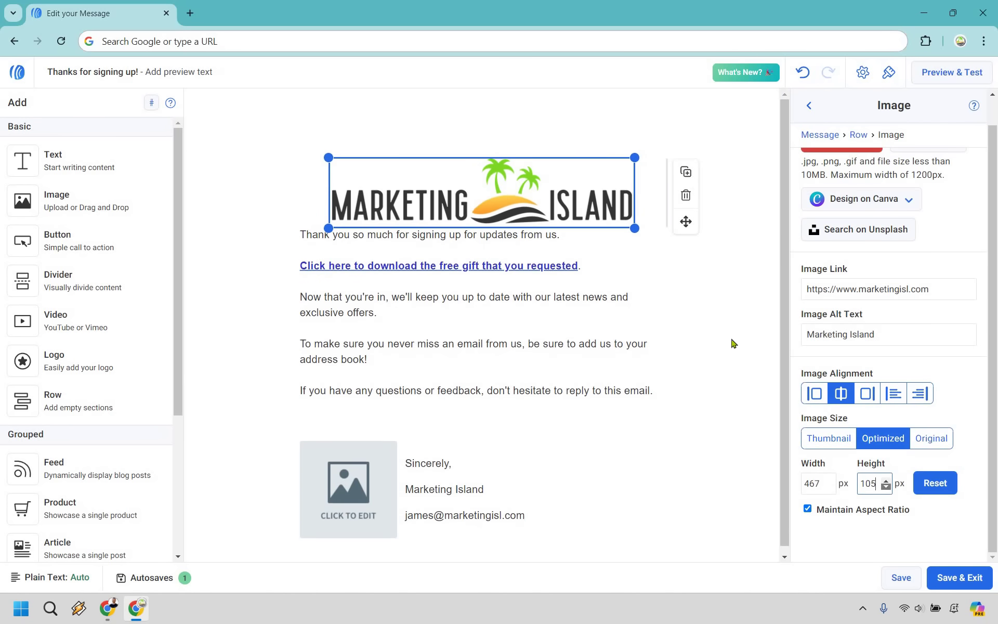
pyautogui.click(671, 291)
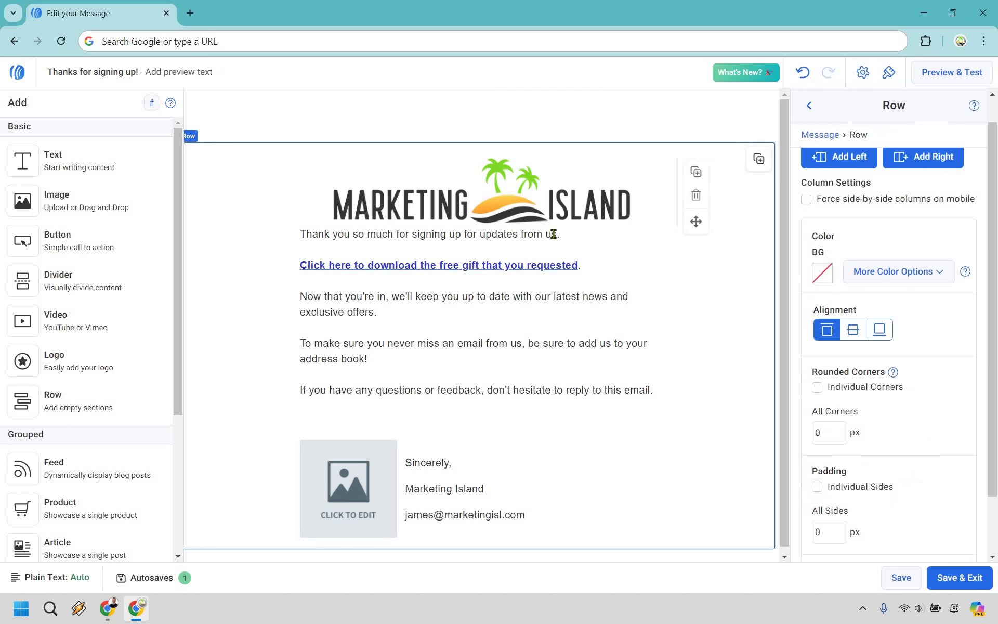
pyautogui.click(494, 159)
pyautogui.moveTo(494, 154); pyautogui.dragTo(725, 340)
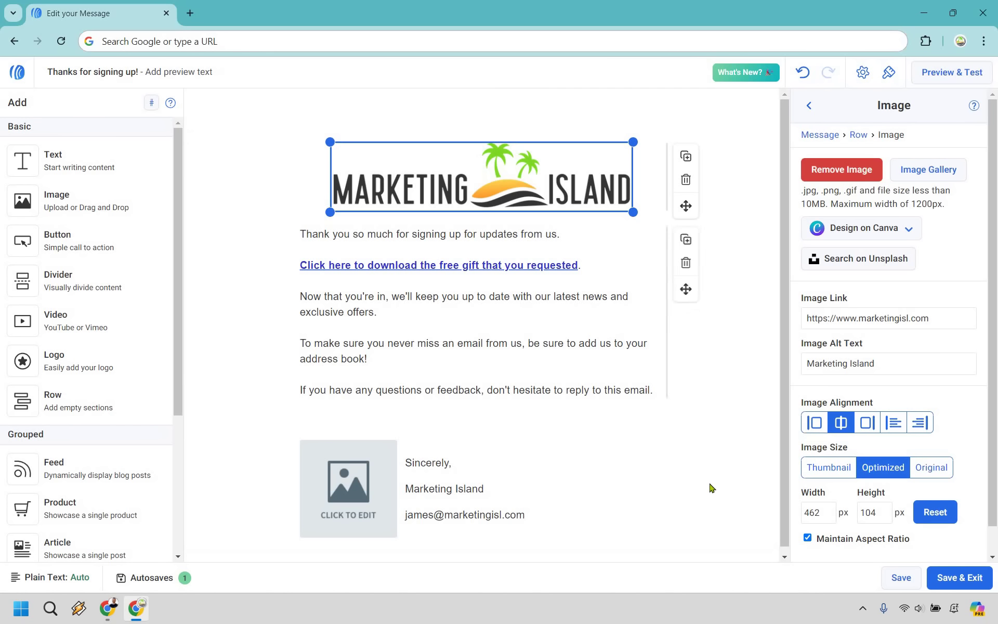
pyautogui.click(694, 358)
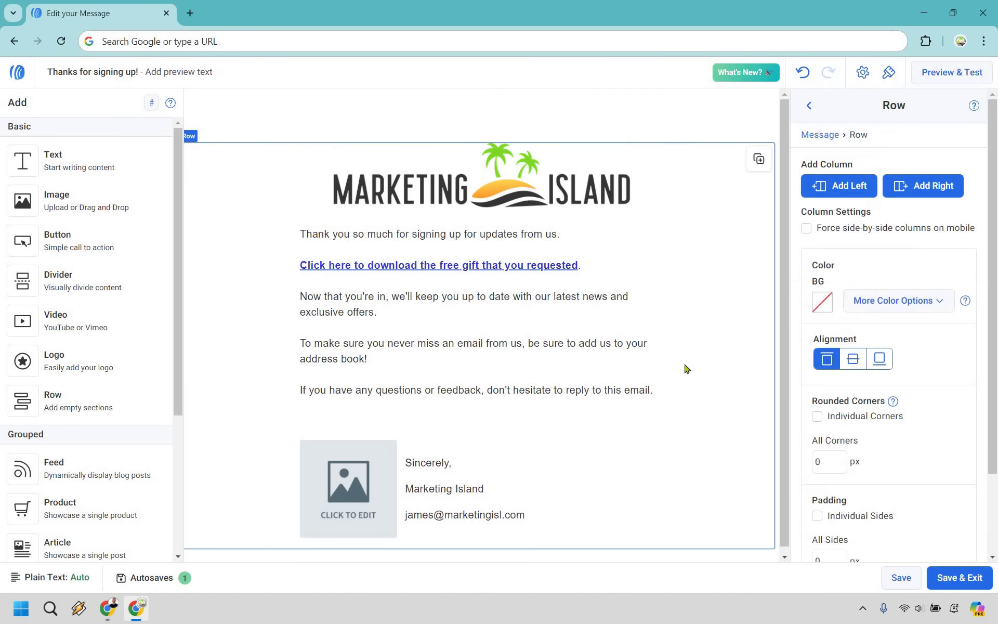
# Save the welcome message, review step 4's tags, then save and exit the Welcome Campaign.
pyautogui.click(956, 583)
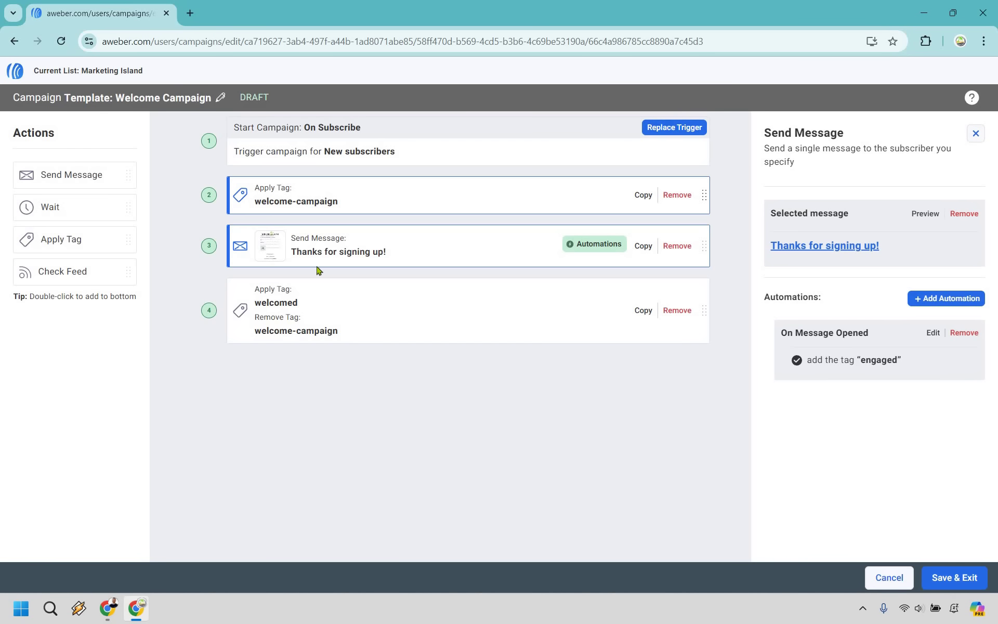
pyautogui.click(413, 321)
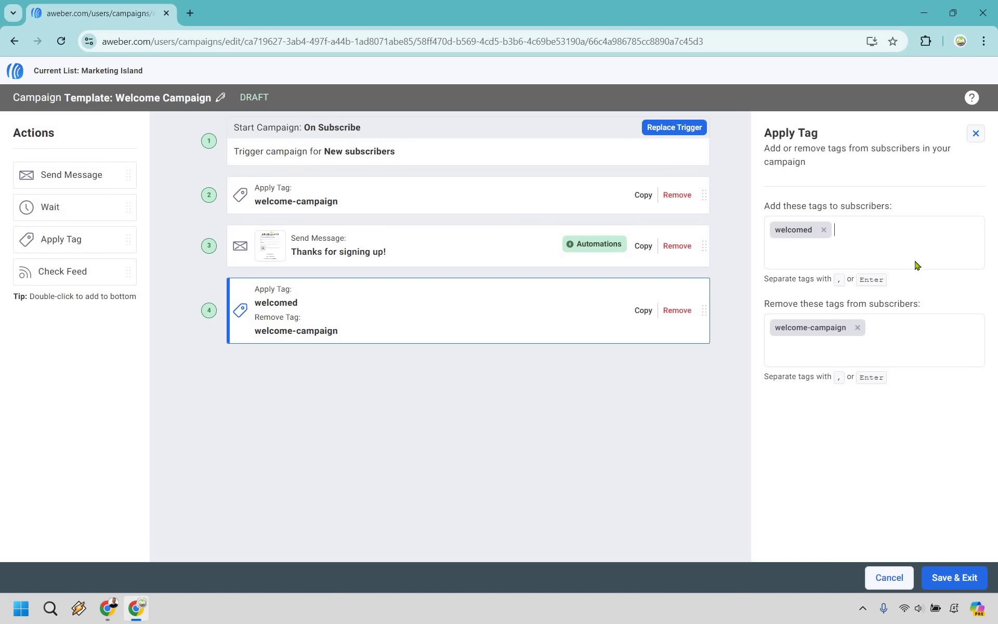
pyautogui.click(959, 583)
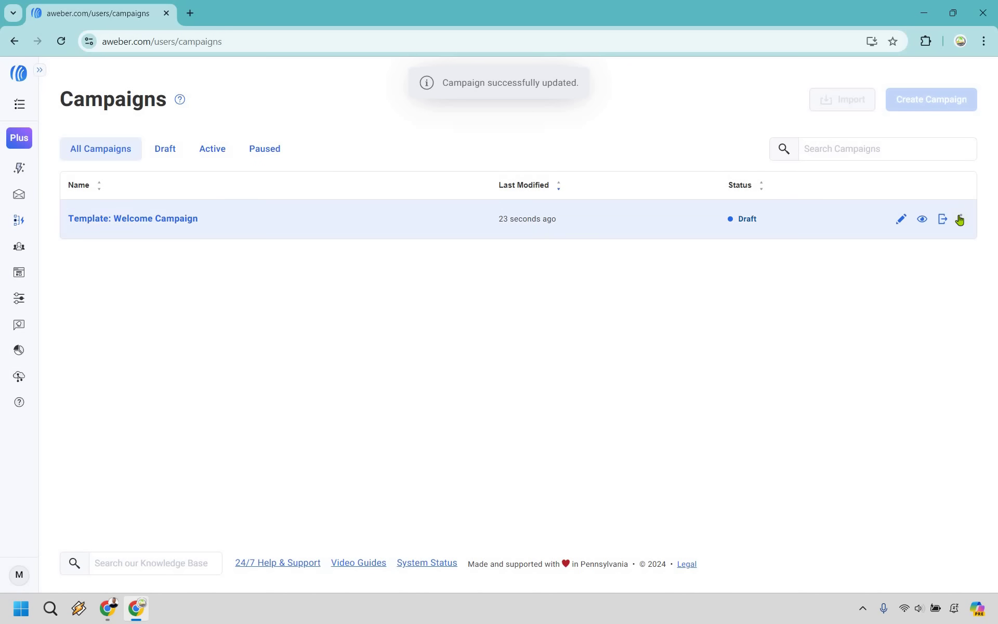
# Activate 'Template: Welcome Campaign' from its ⋮ menu and confirm with Activate Campaign.
pyautogui.click(960, 219)
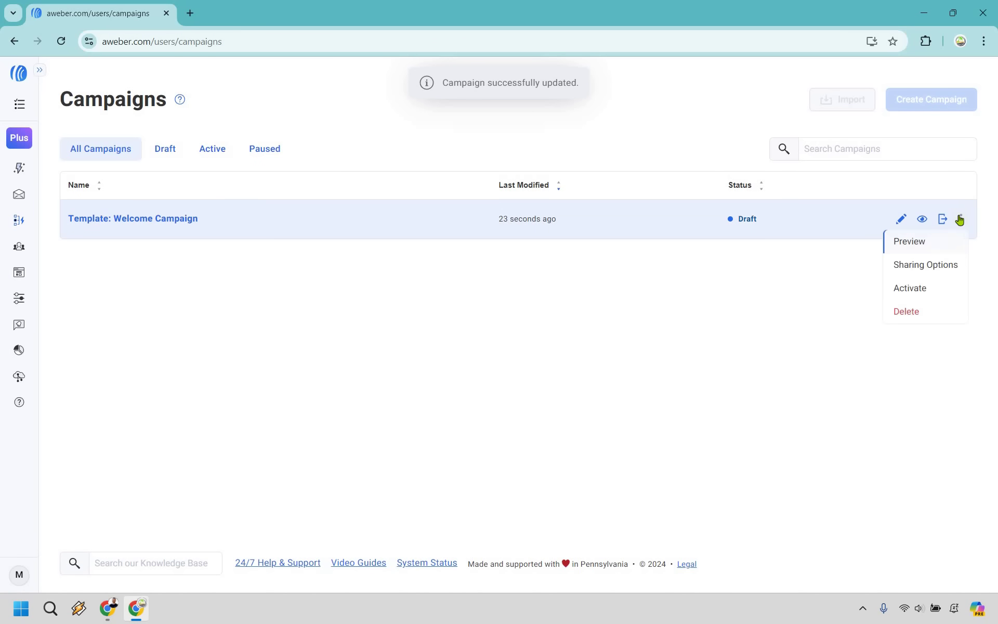
pyautogui.click(913, 290)
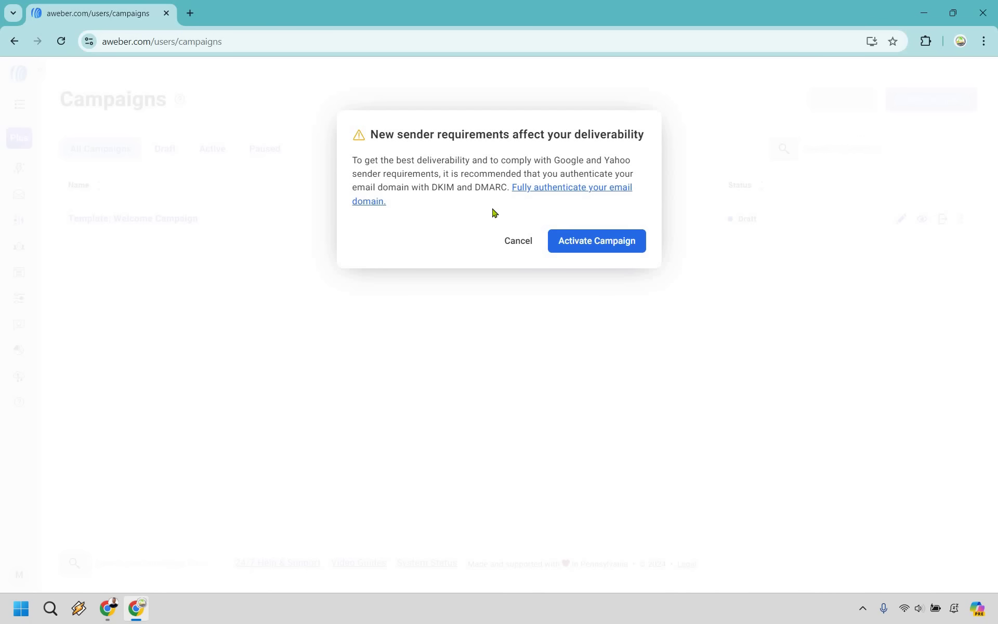
pyautogui.click(601, 246)
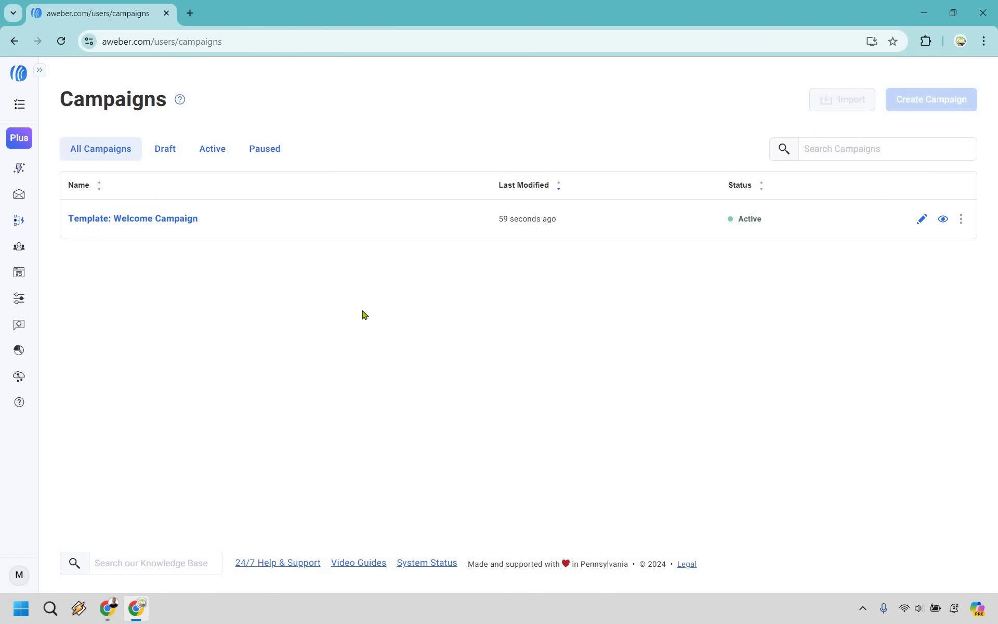
# Go to Messages > Broadcasts and create a new message in the Drag & Drop Editor.
pyautogui.click(40, 73)
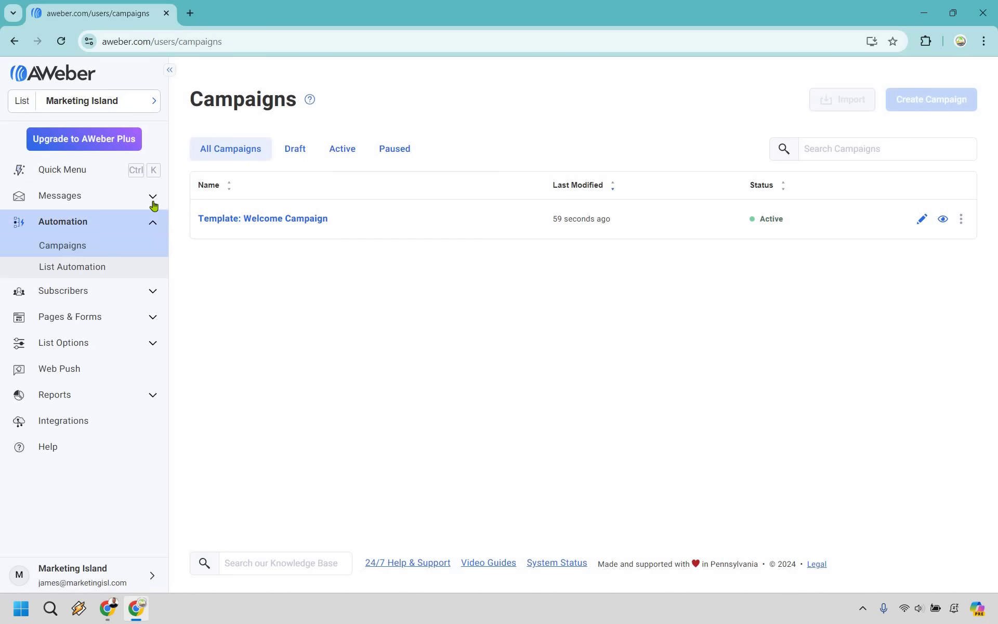
pyautogui.click(153, 198)
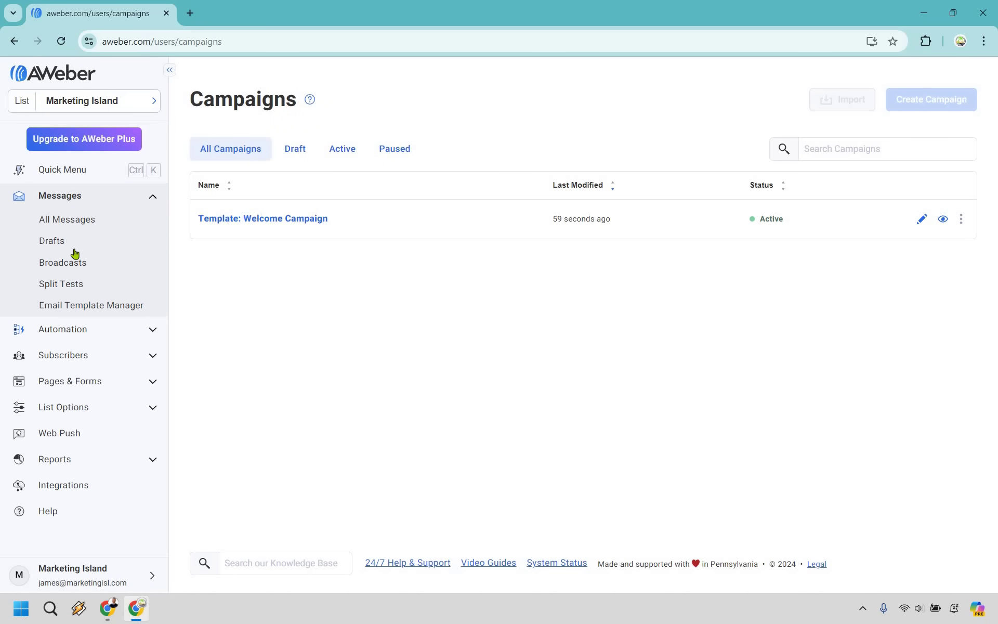
pyautogui.click(74, 264)
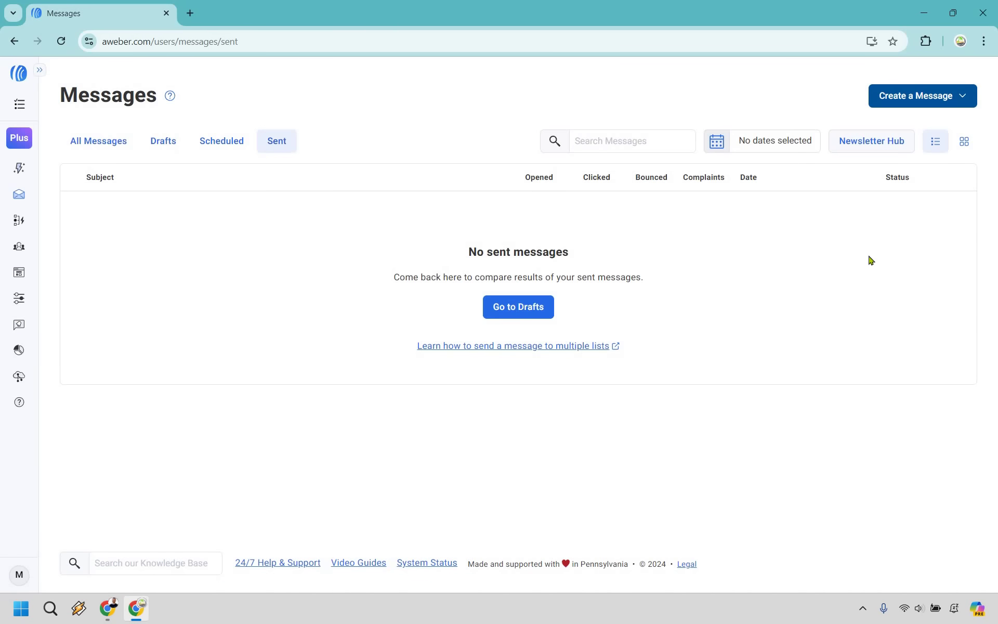
pyautogui.click(924, 101)
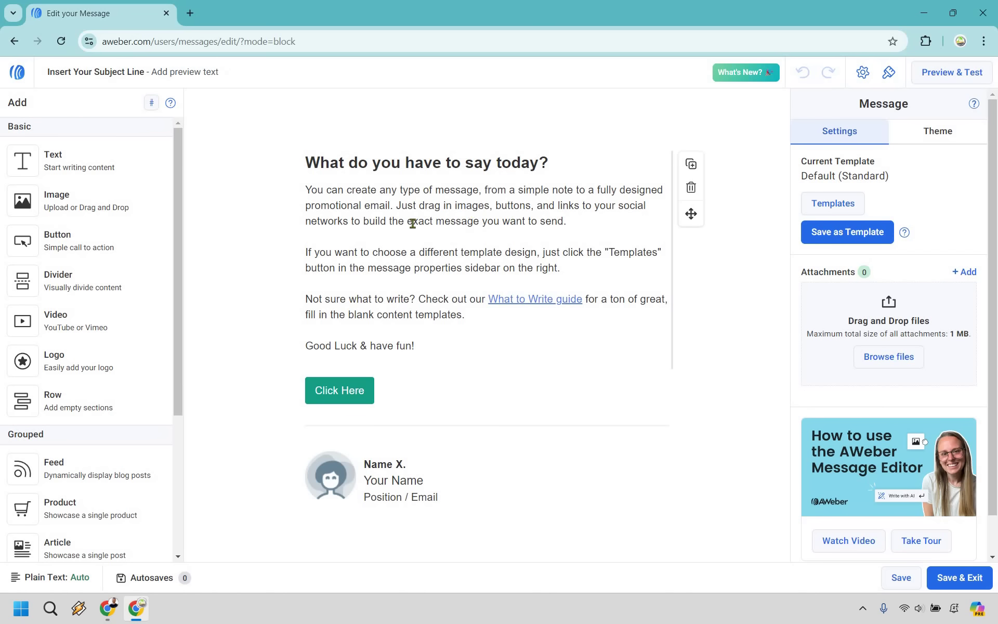
# Select the template's opening text, first paragraph and signature avatar to inspect the blocks.
pyautogui.click(557, 173)
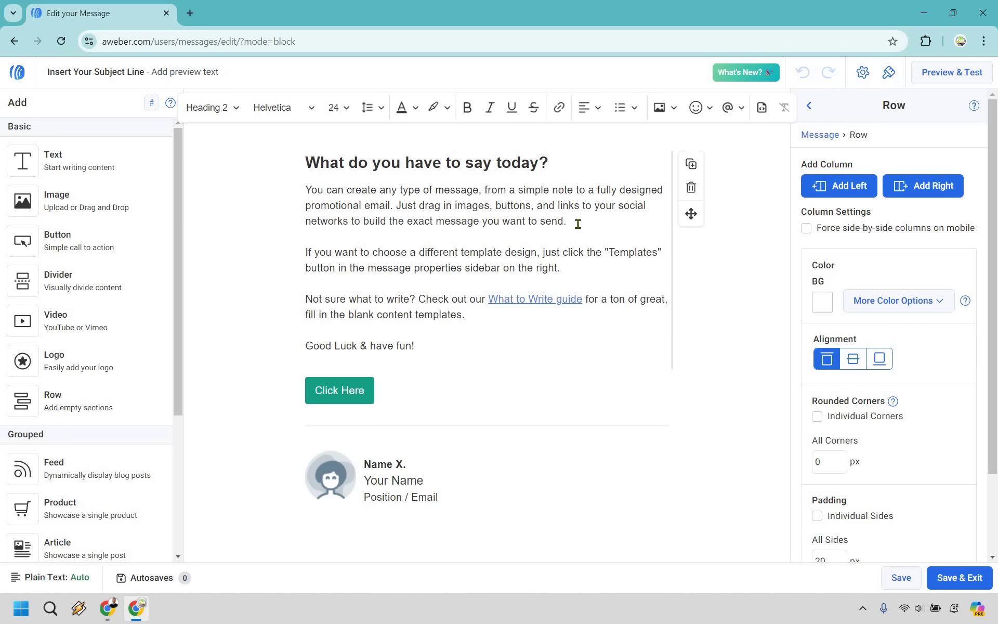
pyautogui.press('Down')
pyautogui.press('Down')
pyautogui.moveTo(316, 197); pyautogui.dragTo(469, 227)
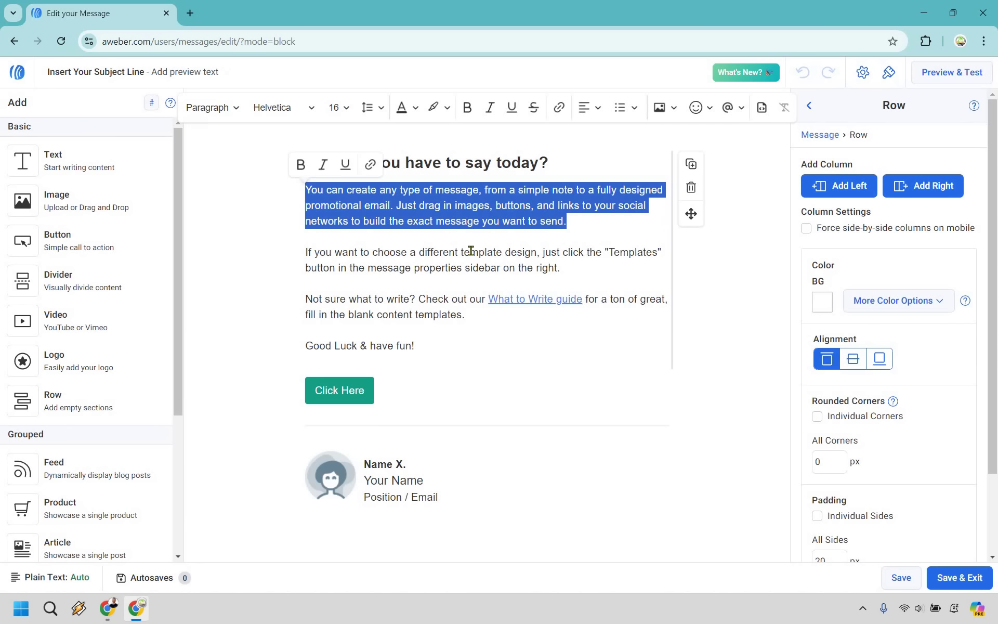
pyautogui.click(584, 281)
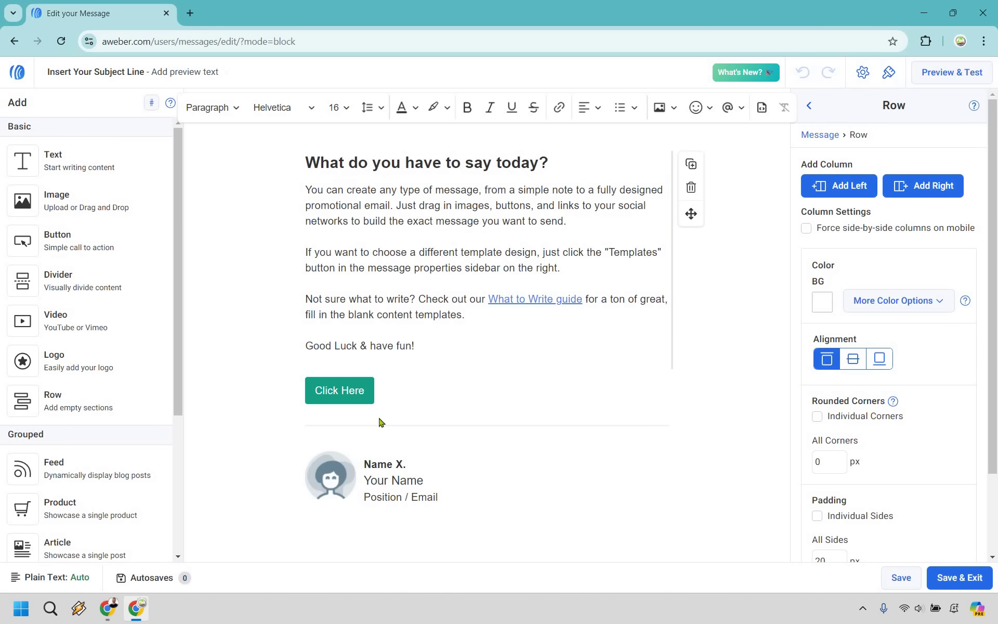
pyautogui.click(336, 477)
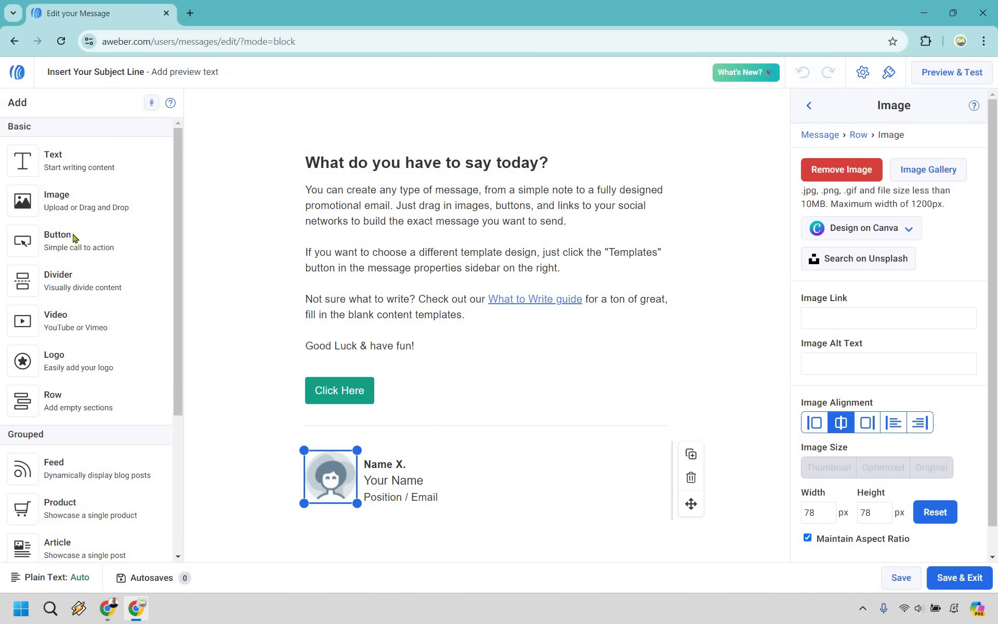
pyautogui.scroll(-4, 73, 240)
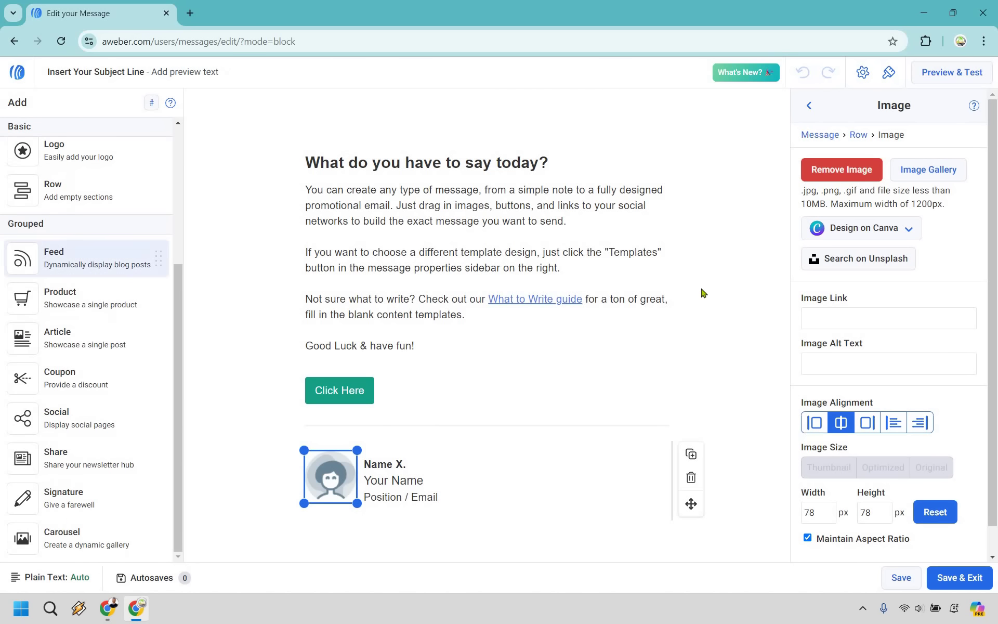
pyautogui.click(733, 335)
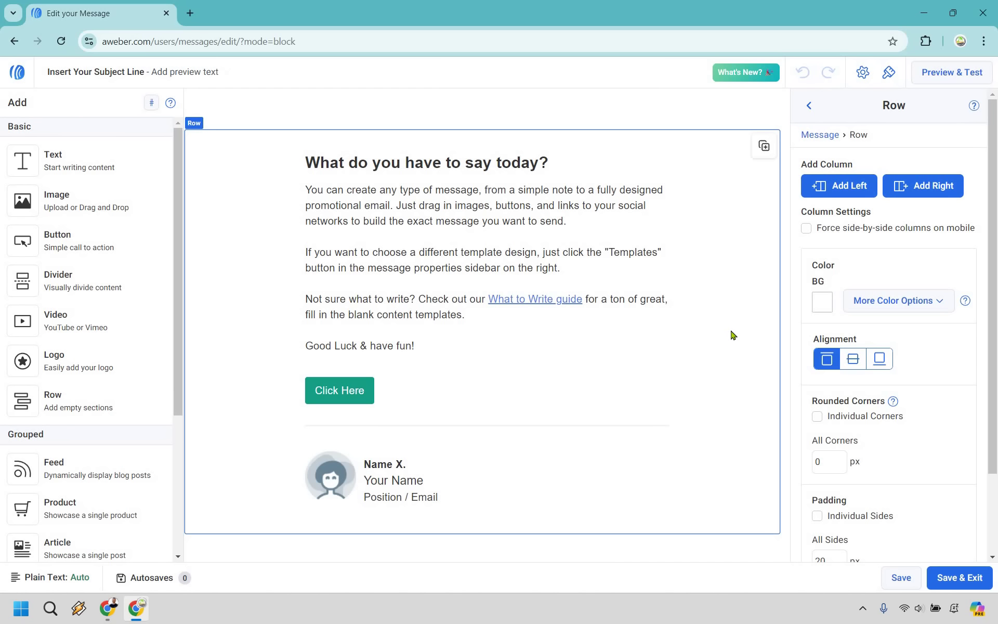
pyautogui.click(958, 76)
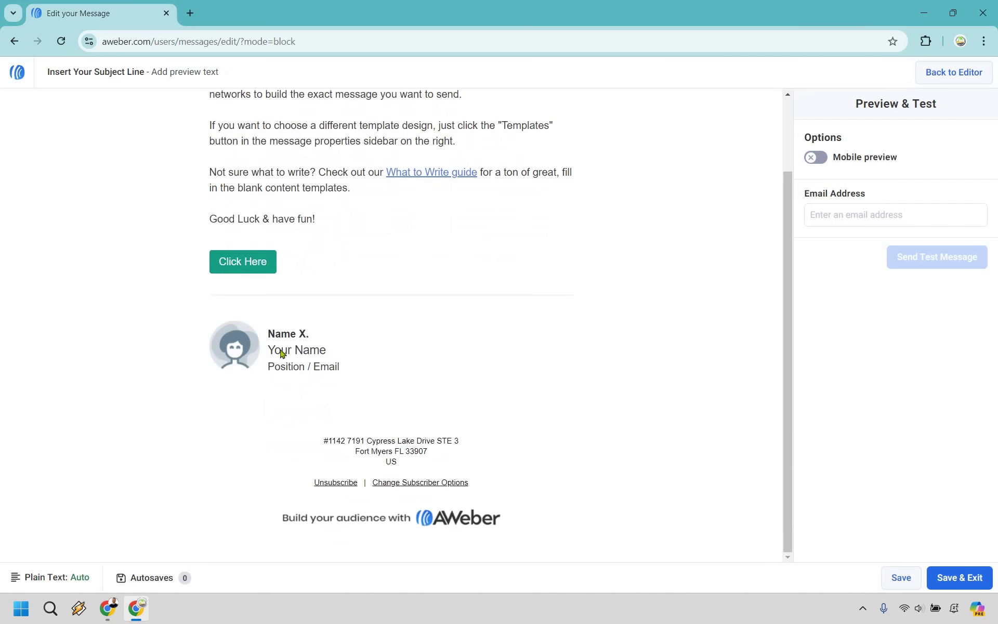
pyautogui.click(813, 159)
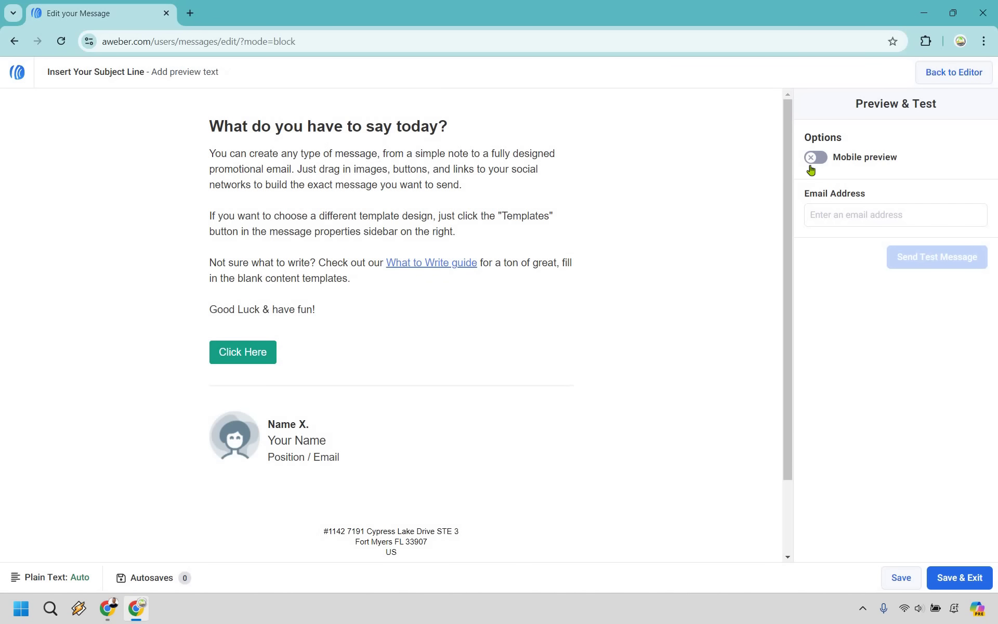
pyautogui.scroll(-6, 457, 268)
pyautogui.click(954, 72)
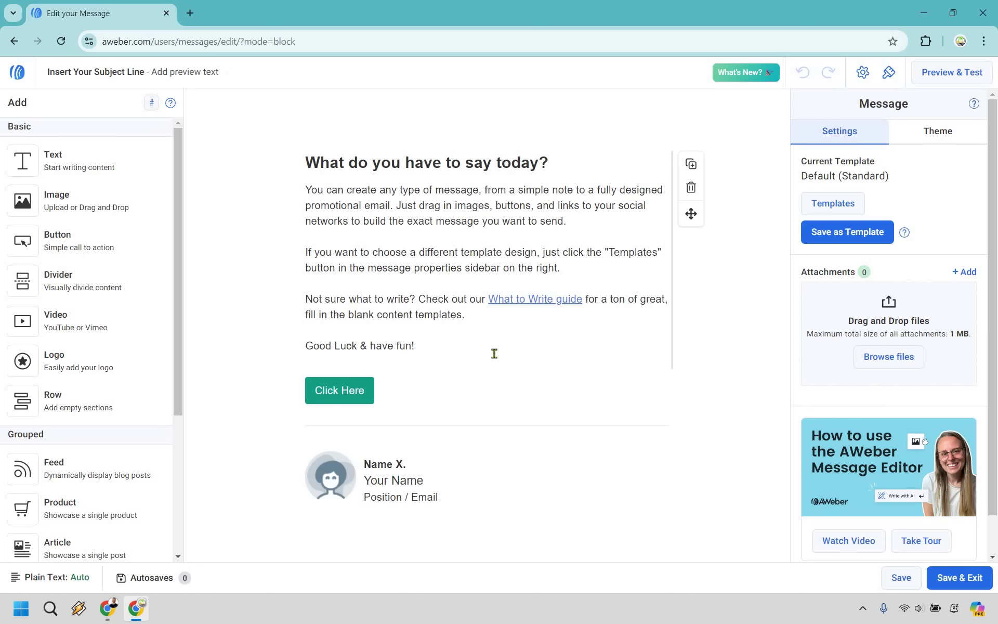
# Check the Click Here button and body text blocks, then Save & Exit the draft.
pyautogui.click(367, 393)
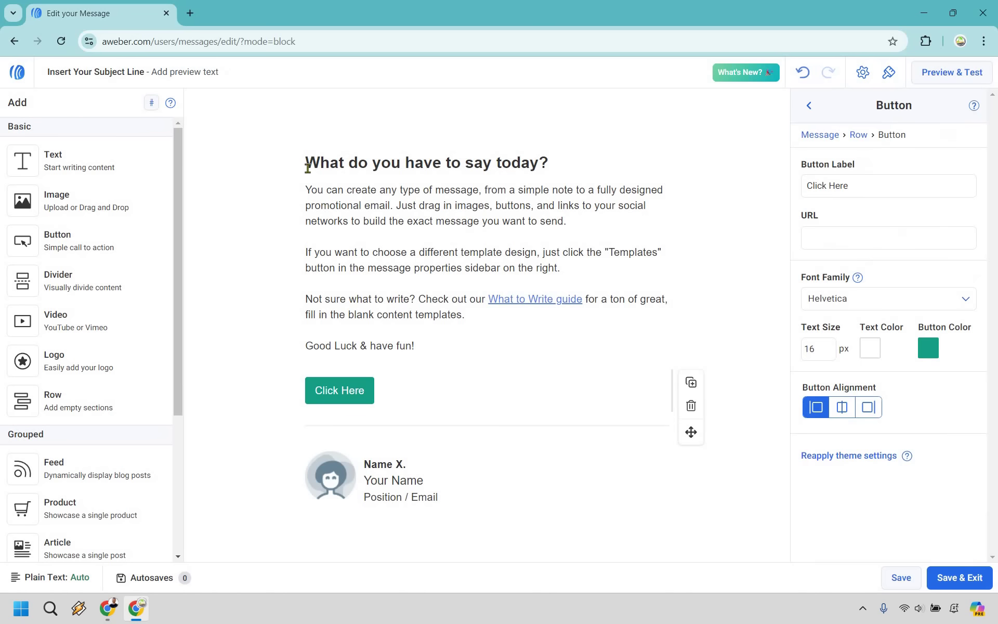
pyautogui.click(416, 396)
pyautogui.hotkey('ctrl', 'a')
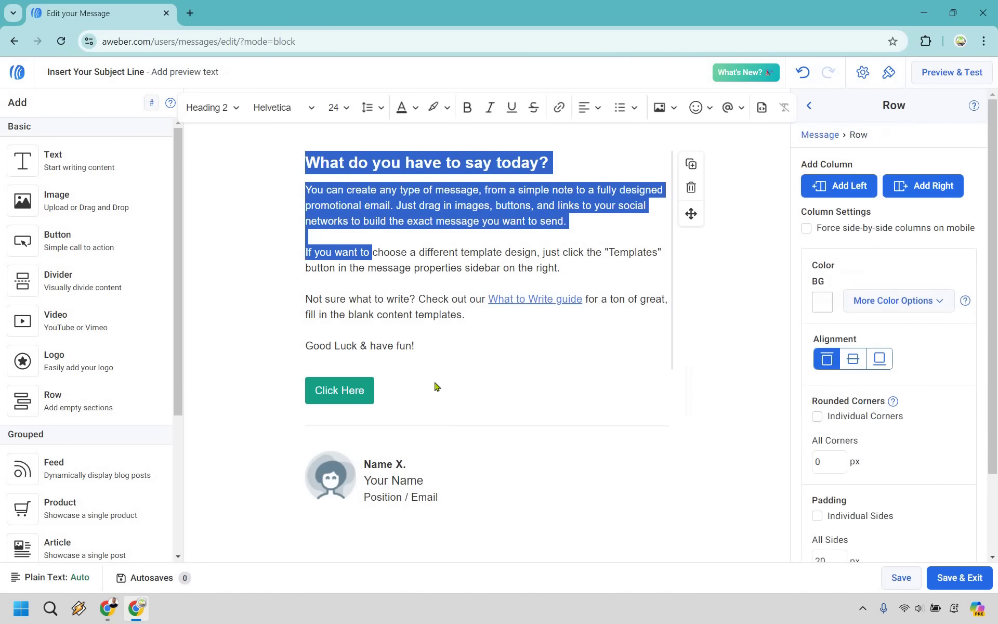
pyautogui.click(512, 349)
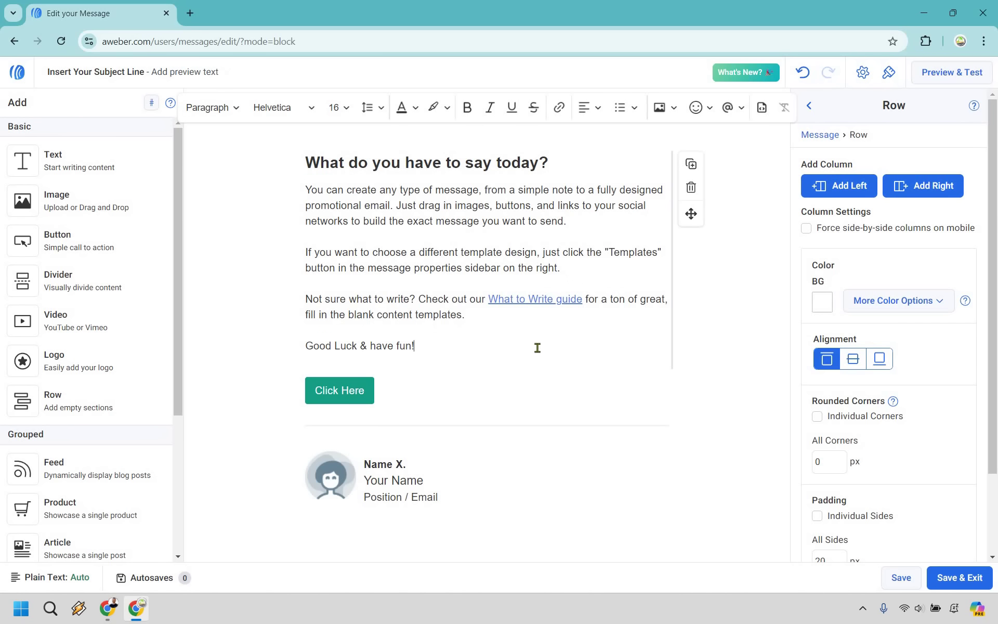
pyautogui.click(964, 578)
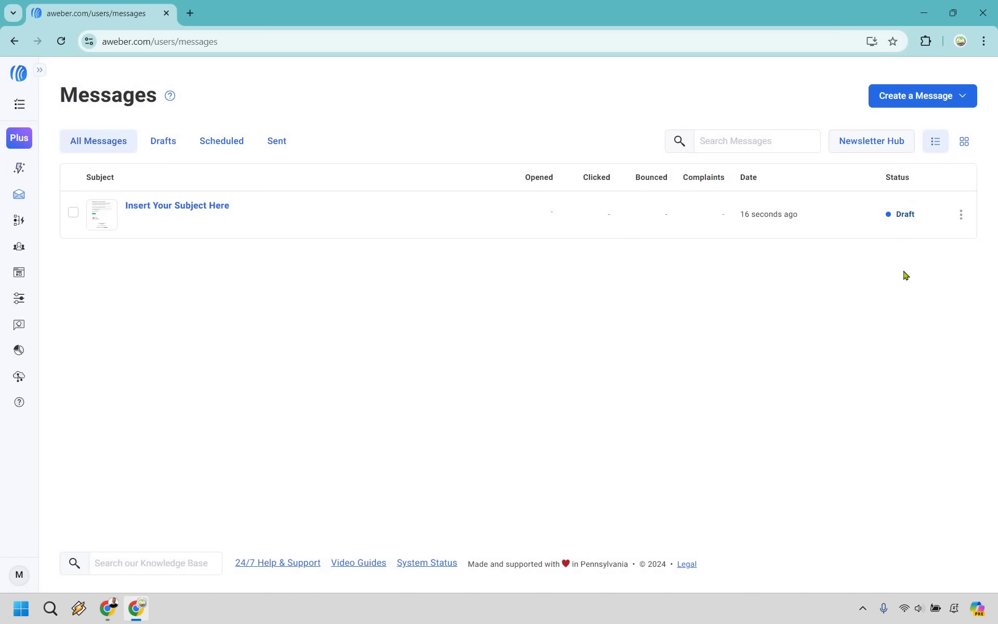
# Schedule the saved draft broadcast from its three-dot actions menu.
pyautogui.click(961, 215)
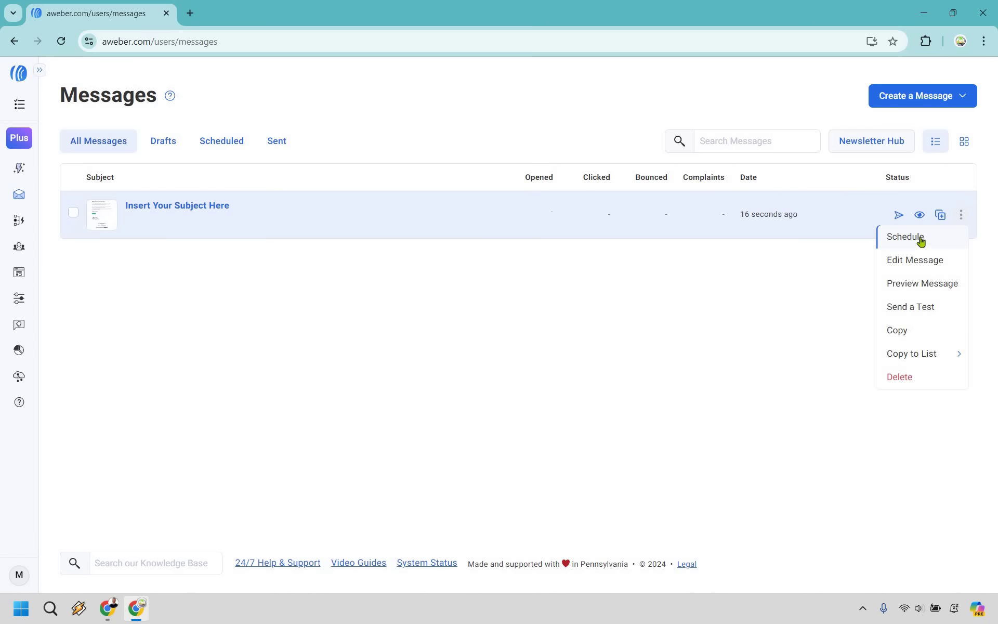
pyautogui.click(902, 243)
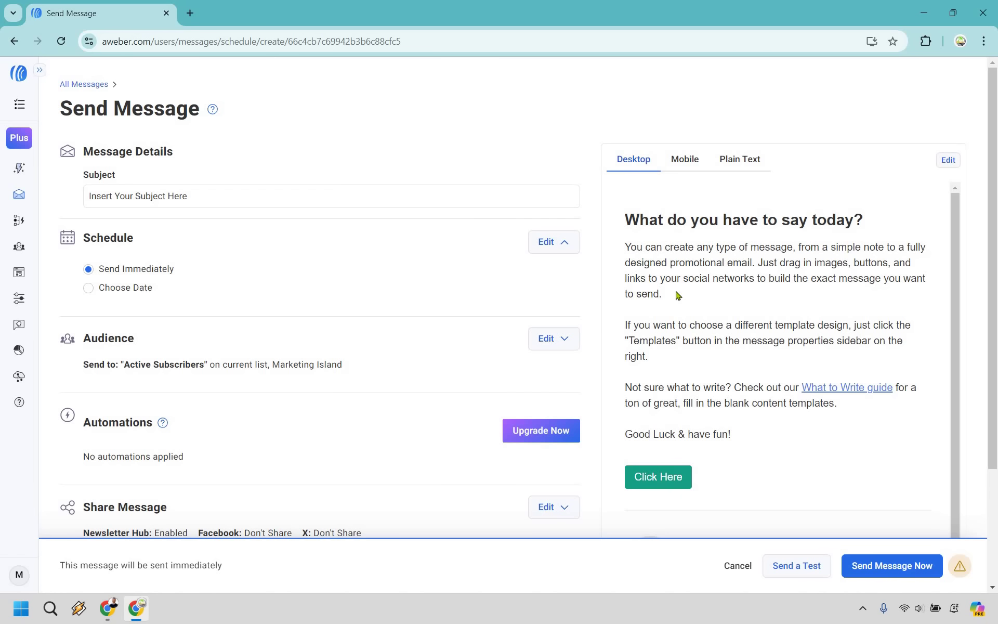
# Replace the subject line with 'Templates For High Converting Emails'.
pyautogui.moveTo(636, 221); pyautogui.dragTo(219, 194)
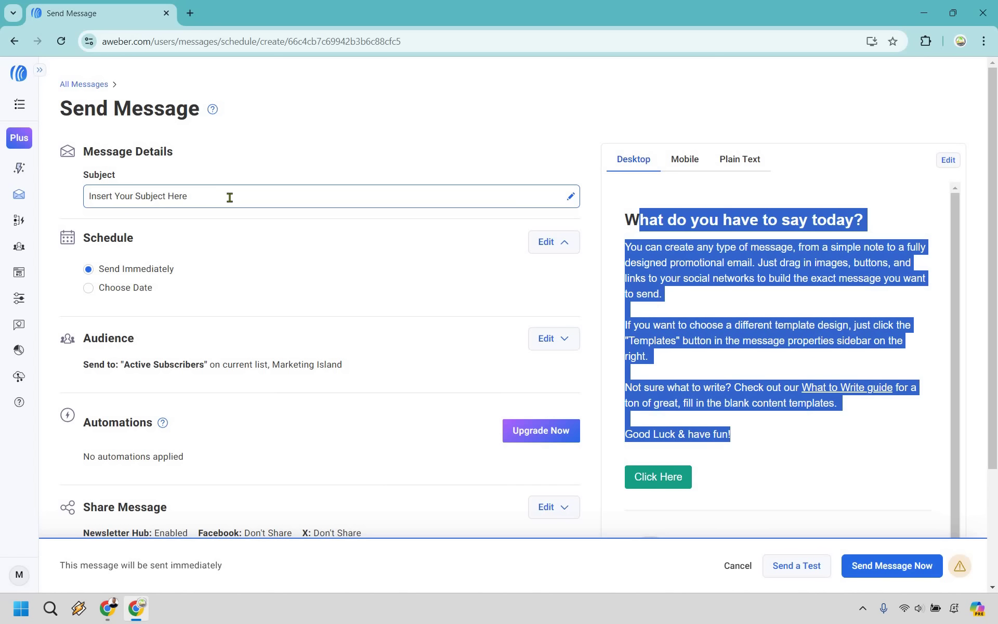
pyautogui.click(312, 198)
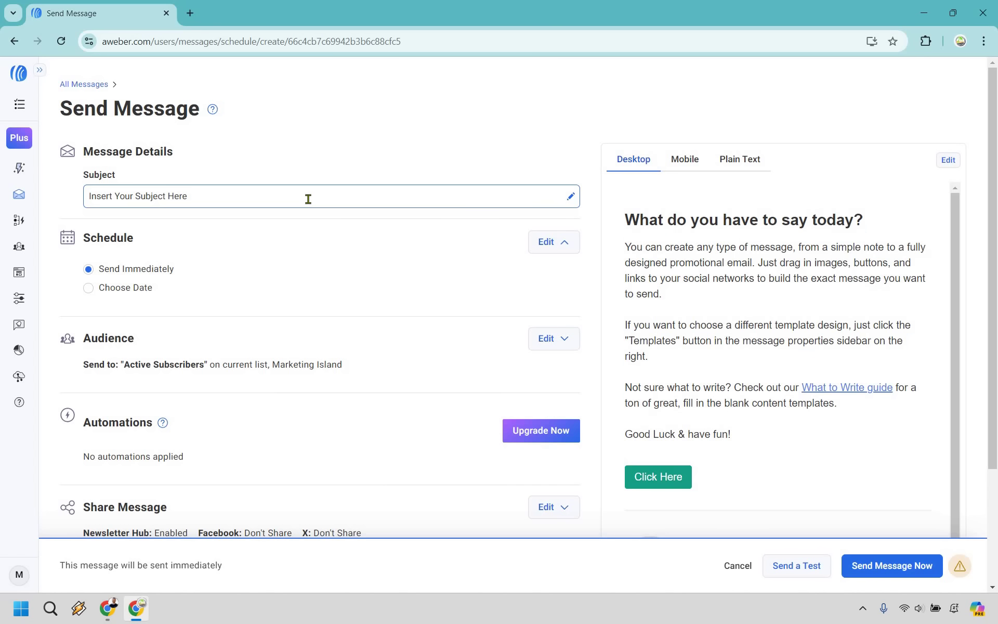
pyautogui.tripleClick(309, 199)
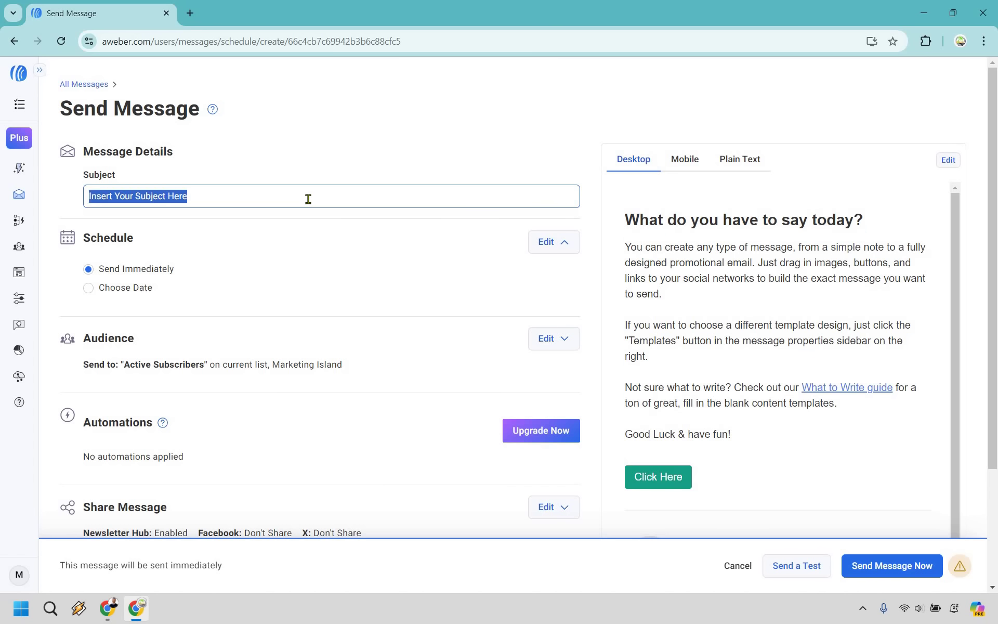
pyautogui.write('Templates For High Converting Emails')
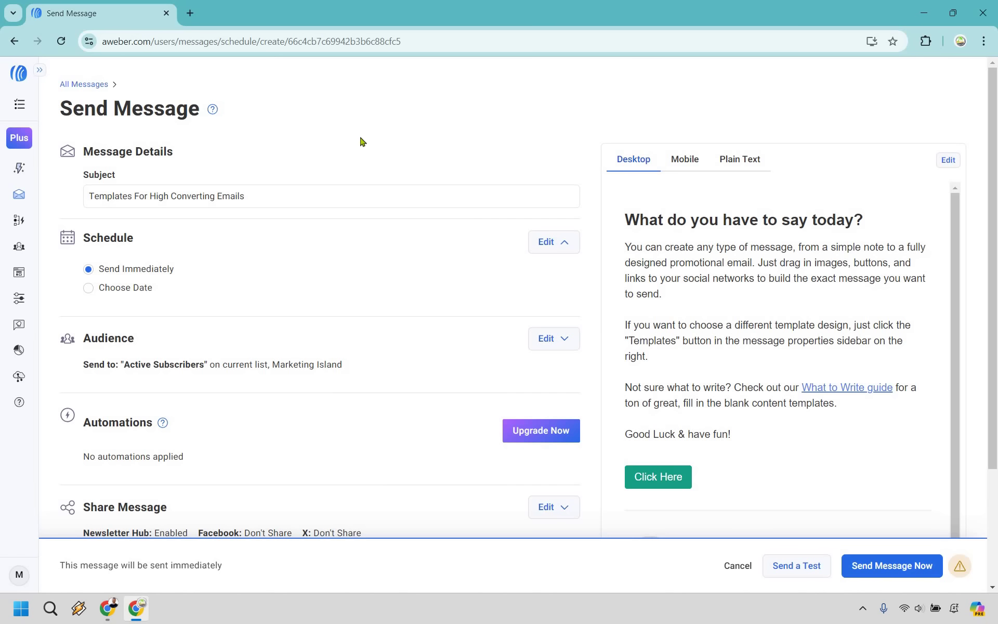
pyautogui.click(279, 204)
# Check the mobile and plain-text previews, then return to the desktop preview.
pyautogui.click(676, 169)
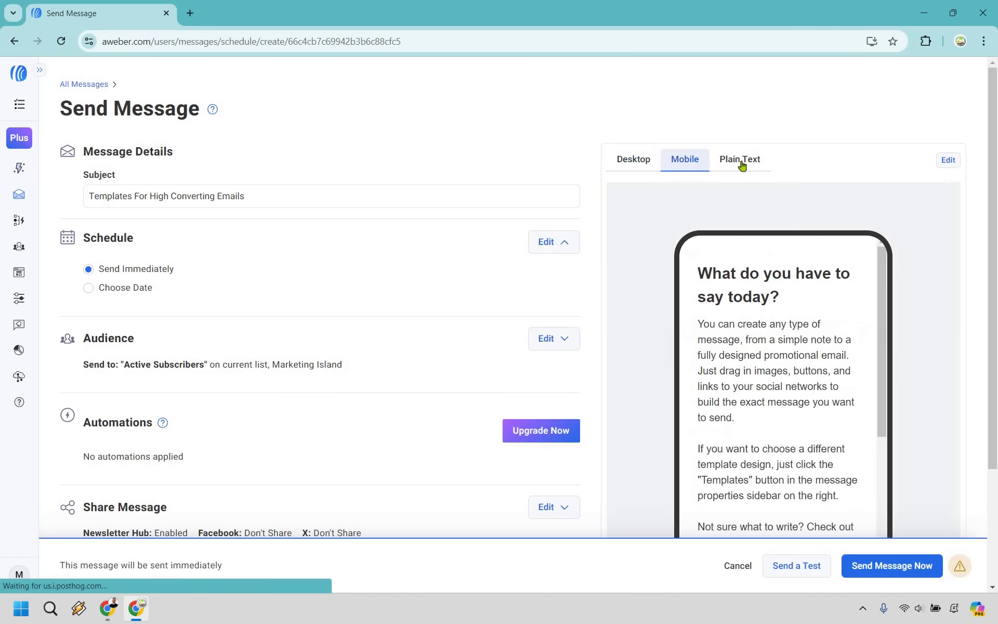
pyautogui.click(735, 167)
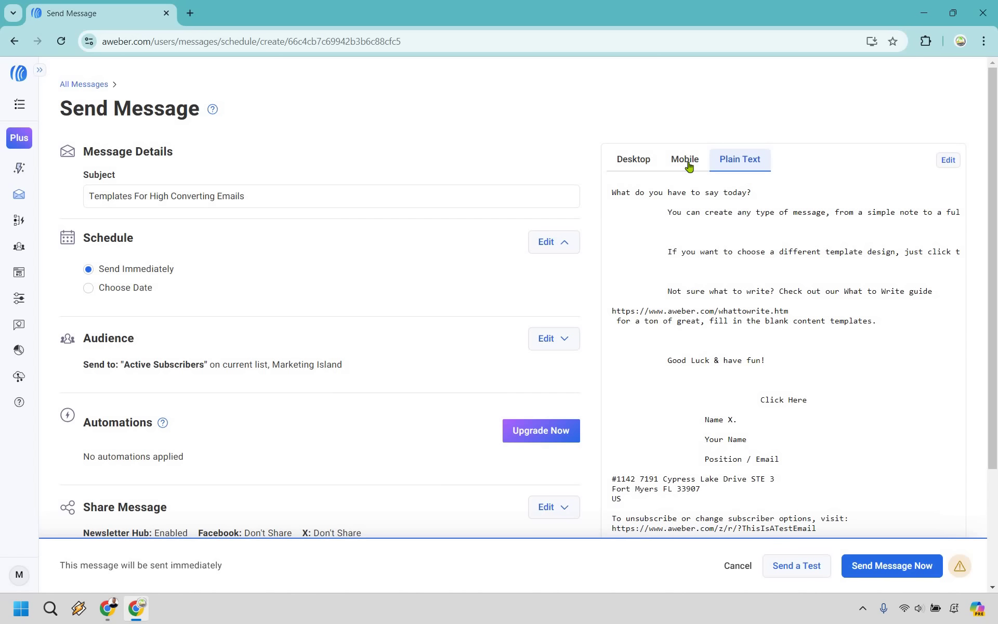
pyautogui.click(689, 166)
pyautogui.click(633, 166)
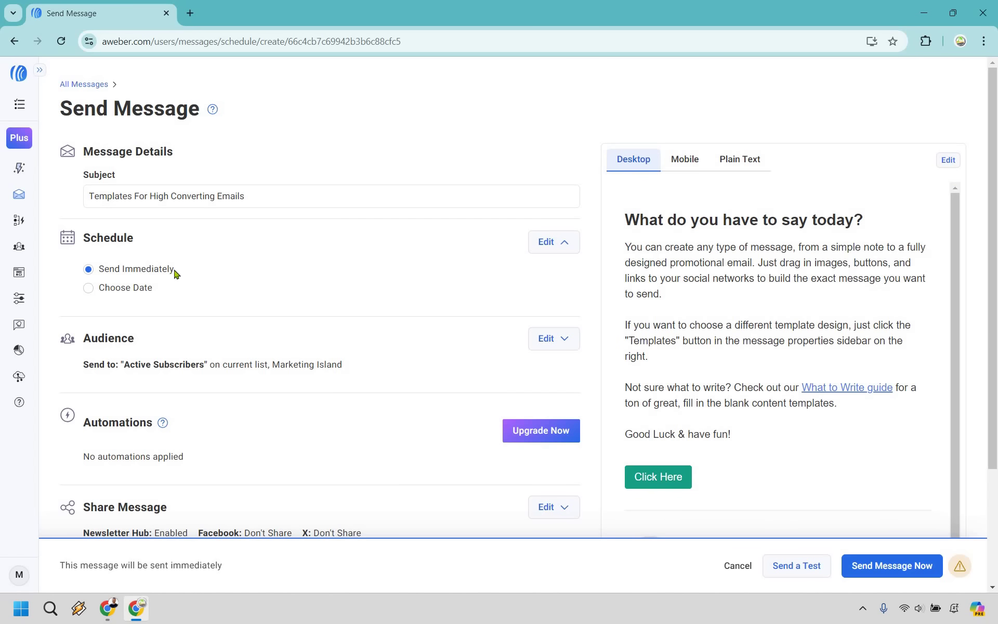
pyautogui.scroll(-1, 202, 296)
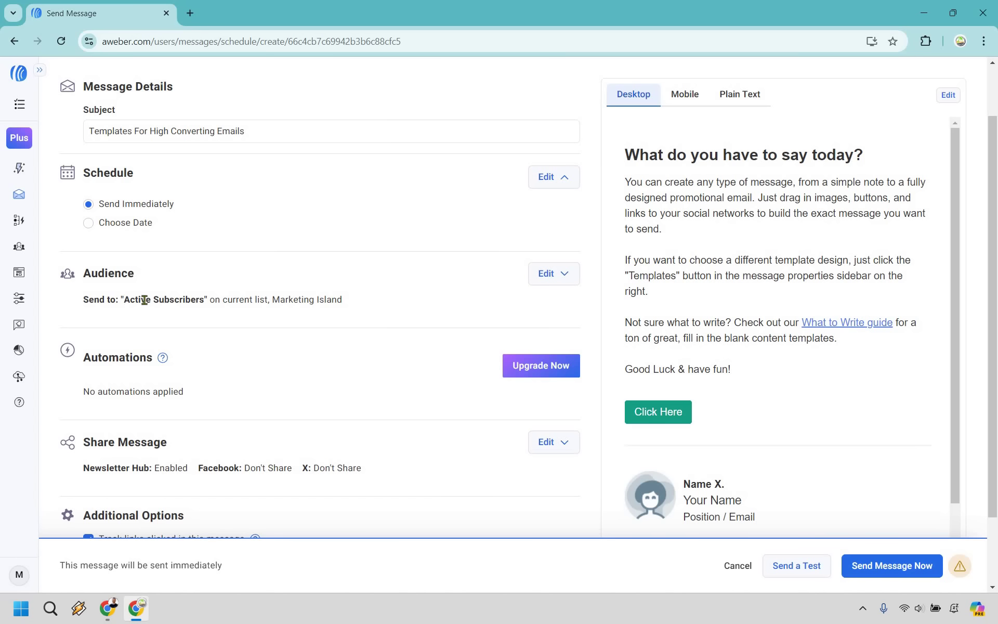
pyautogui.moveTo(200, 300); pyautogui.dragTo(123, 300)
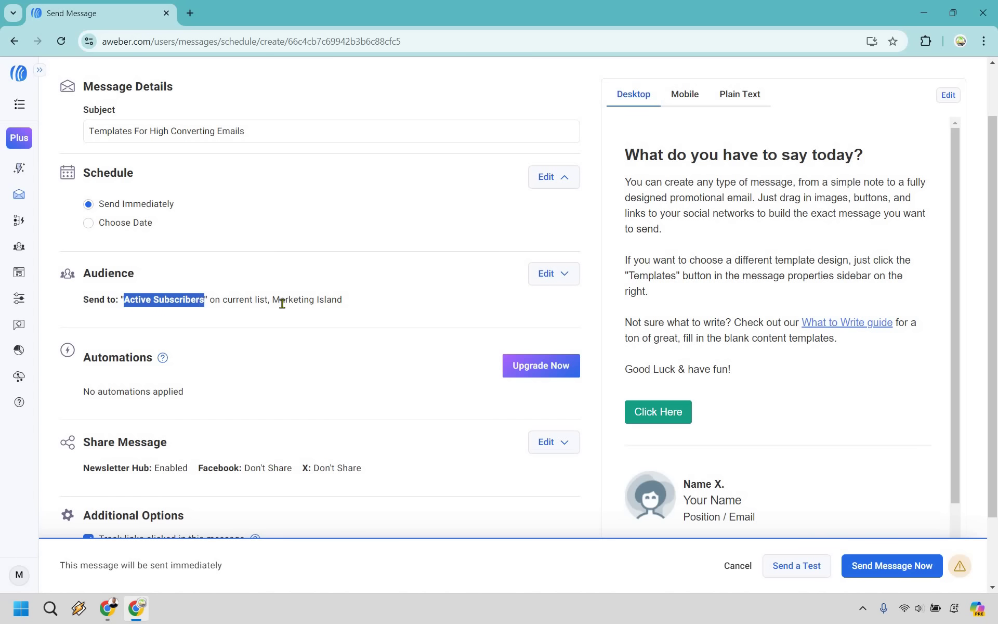
pyautogui.click(62, 108)
pyautogui.click(40, 72)
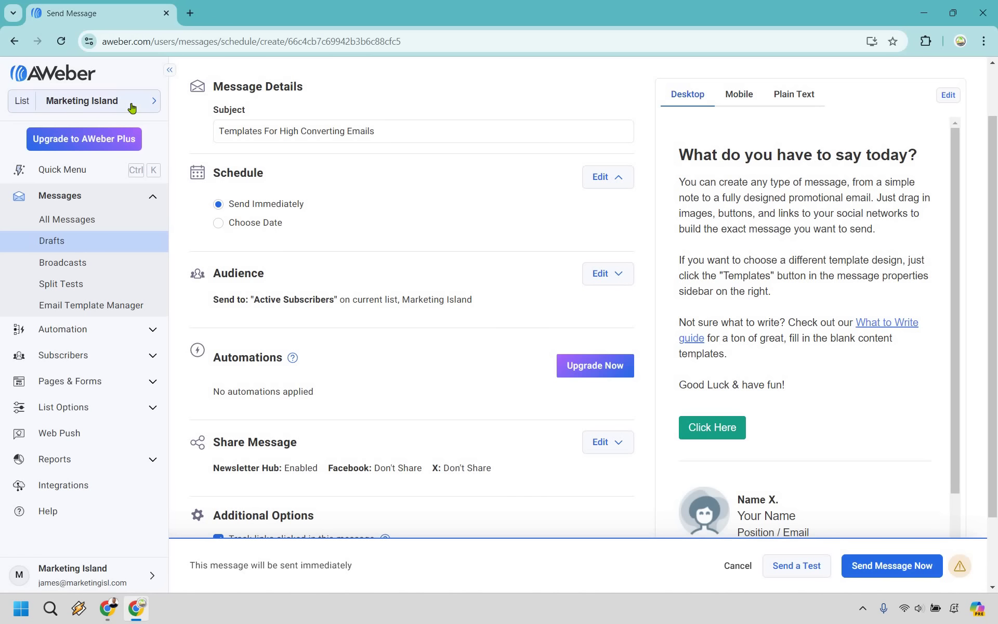
pyautogui.click(133, 104)
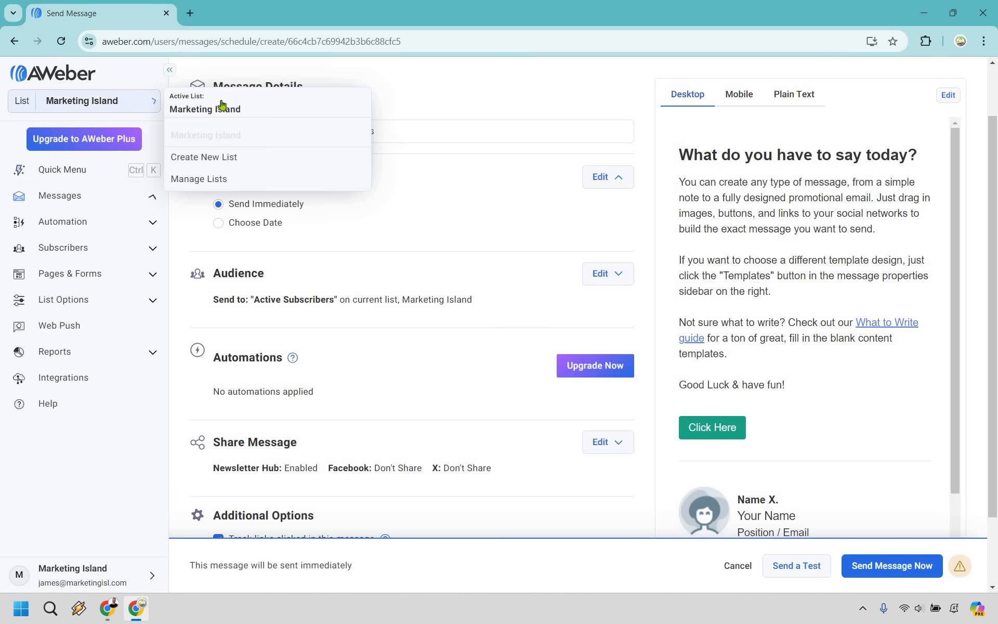
pyautogui.click(174, 77)
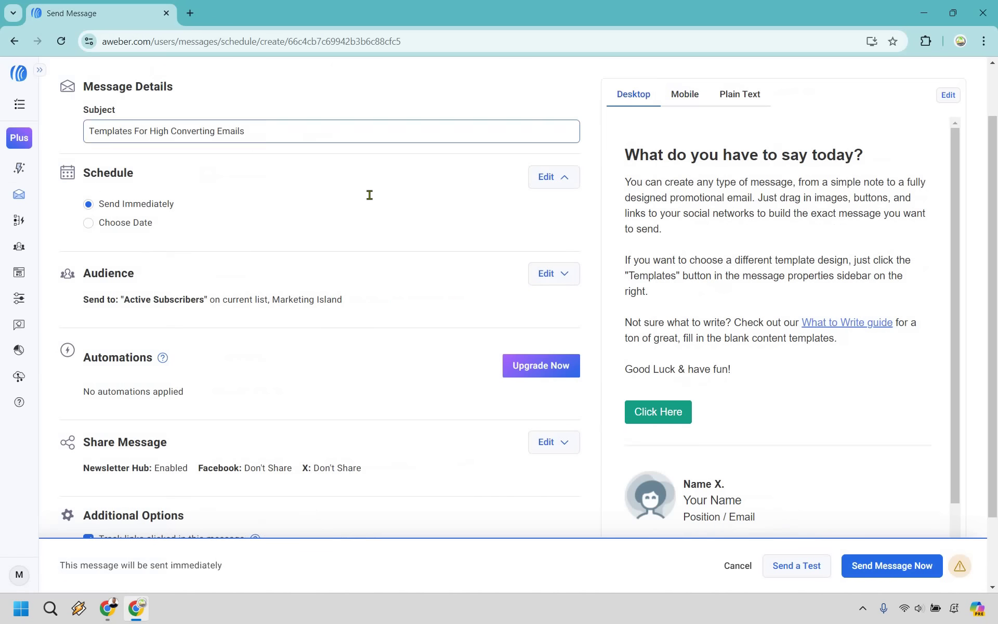
pyautogui.scroll(2, 368, 194)
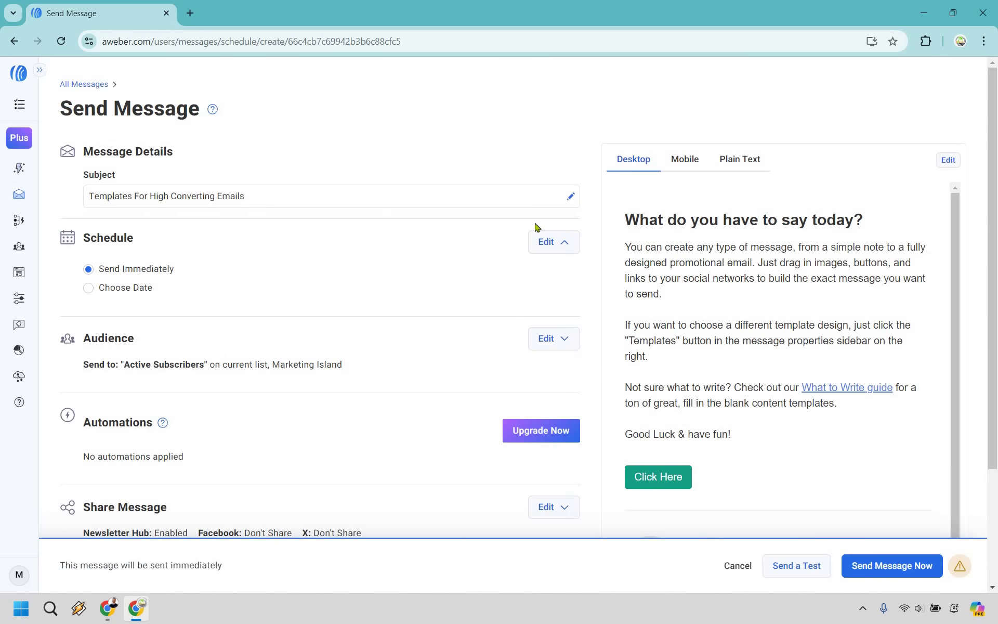
pyautogui.scroll(-1, 452, 278)
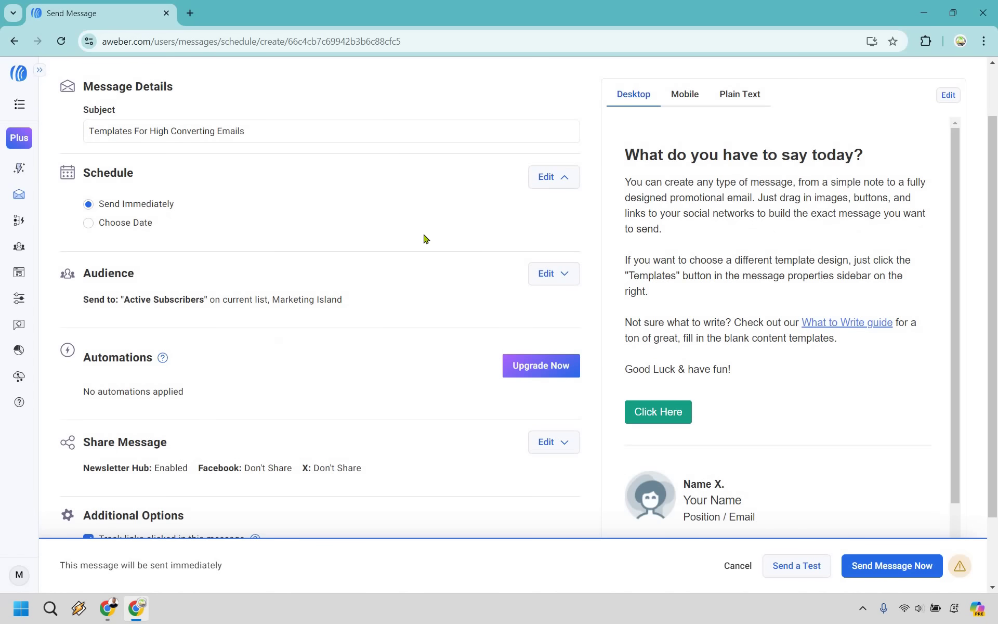
pyautogui.scroll(-2, 233, 238)
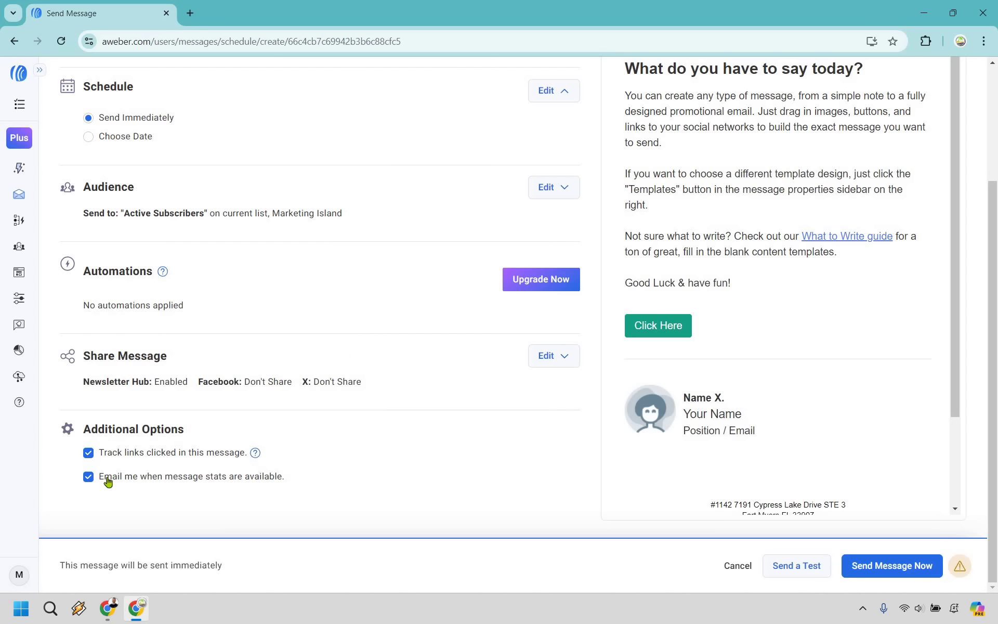
pyautogui.moveTo(100, 477); pyautogui.dragTo(468, 477)
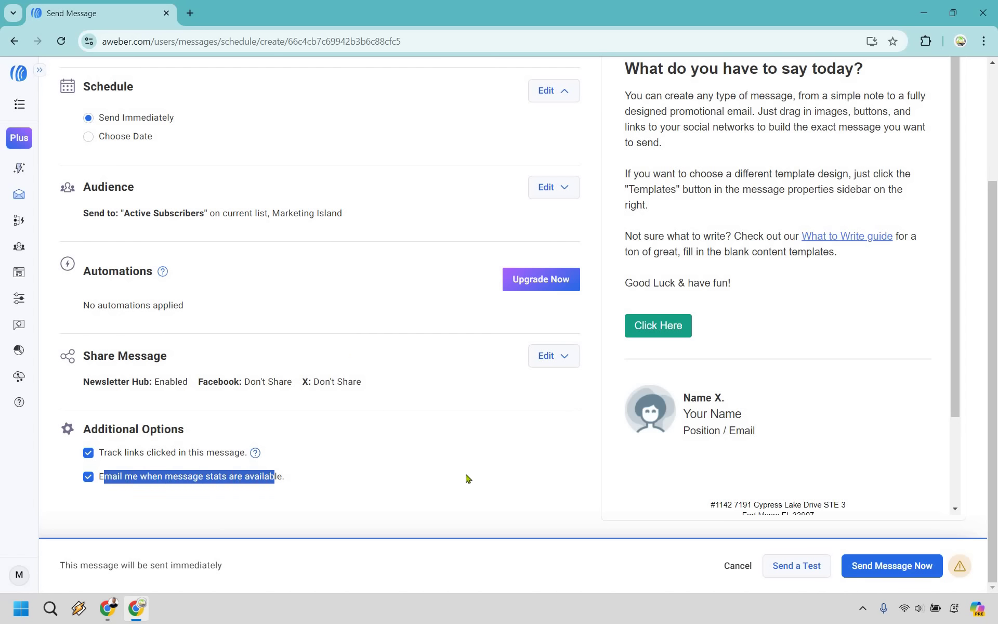
pyautogui.click(162, 458)
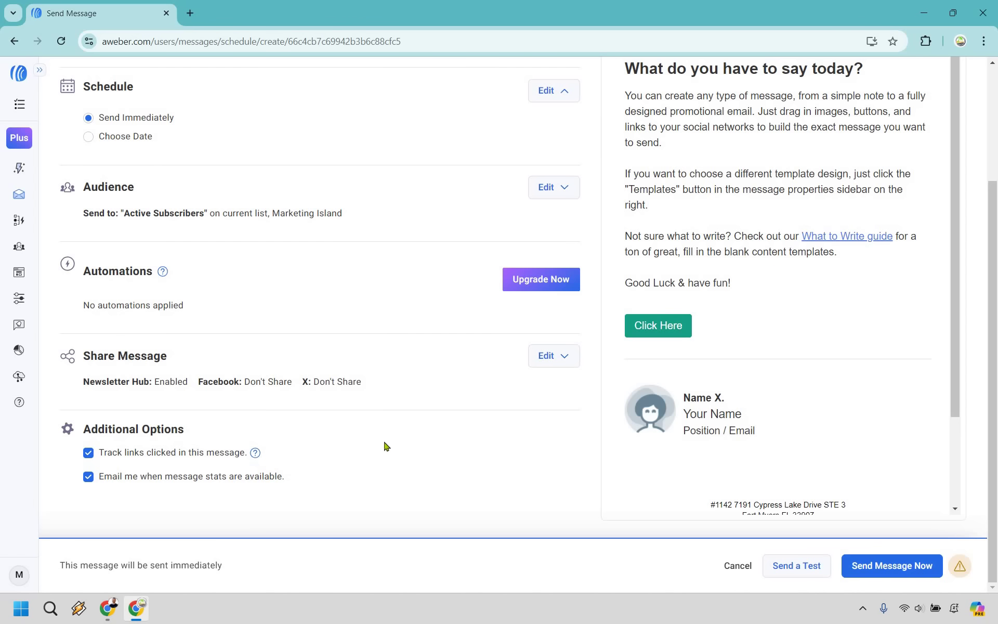
pyautogui.scroll(3, 386, 443)
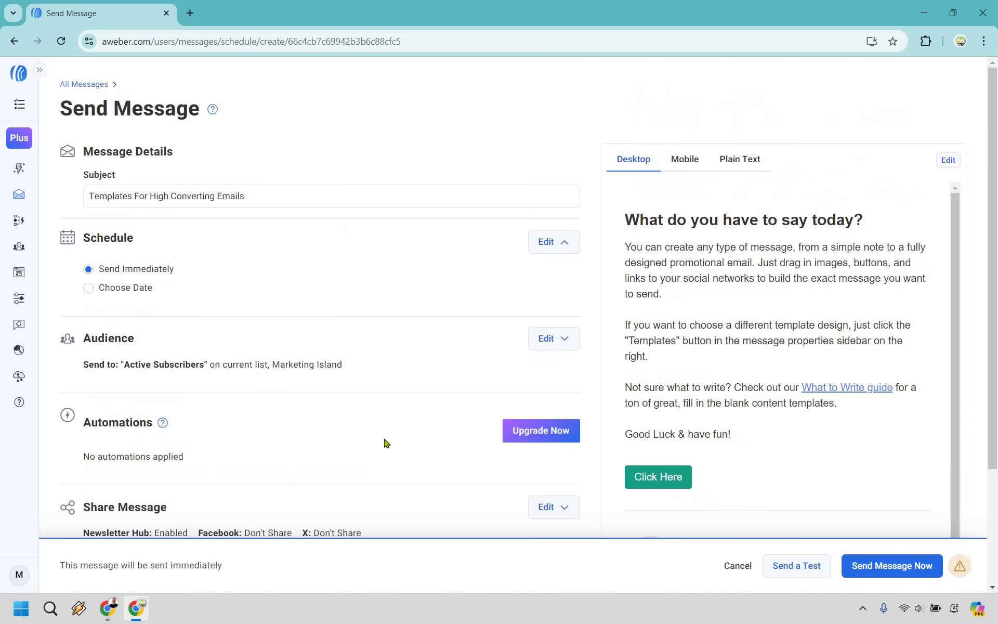